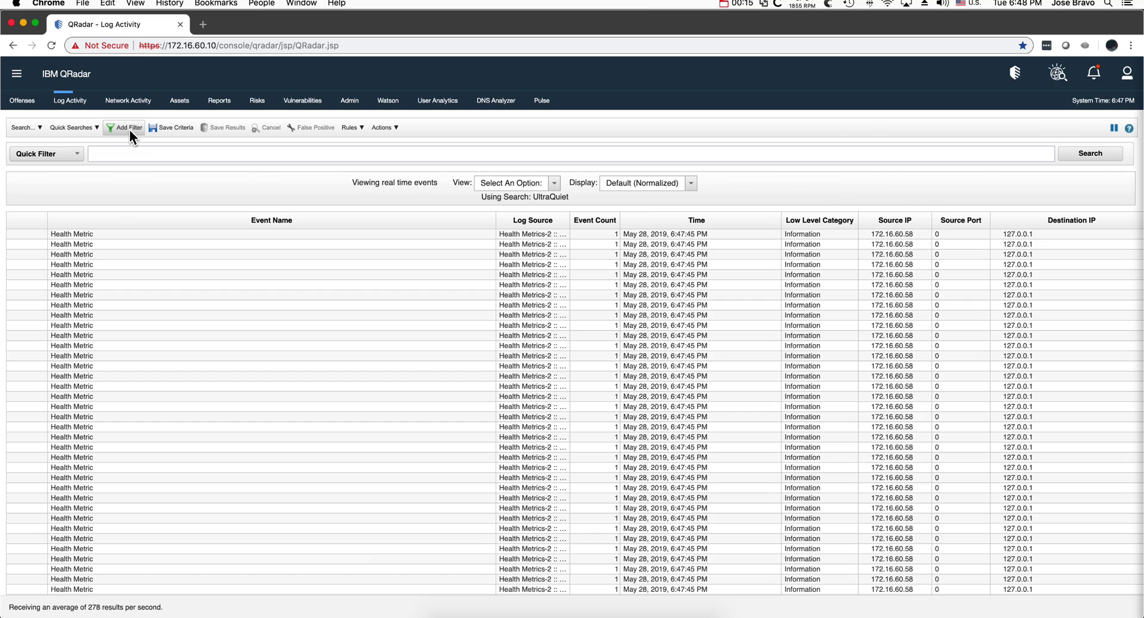
click(23, 129)
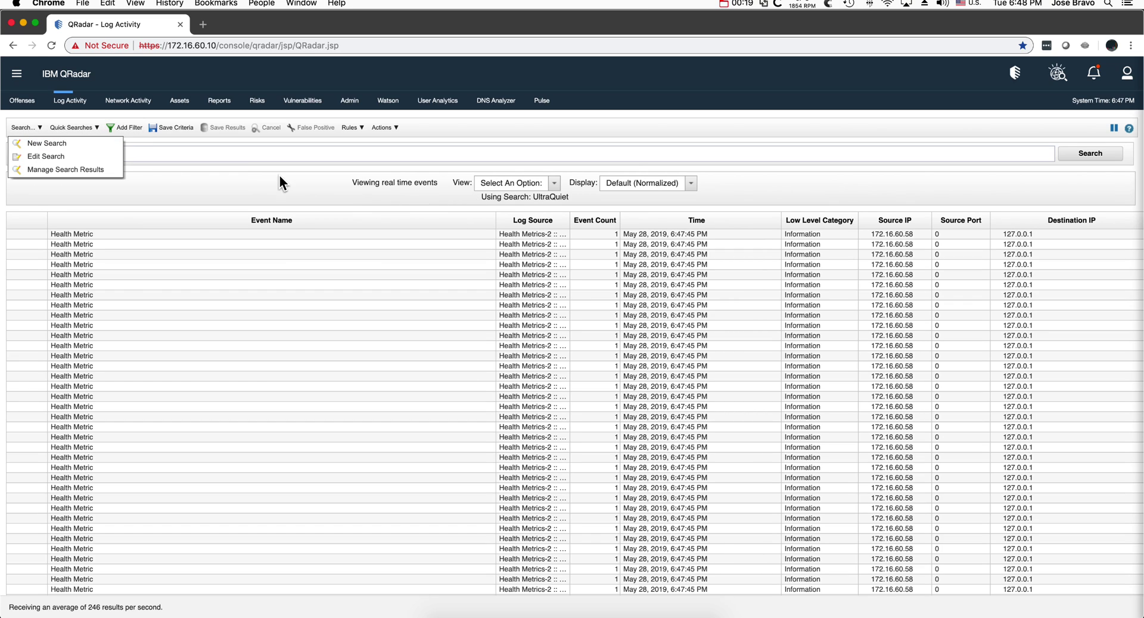
click(136, 129)
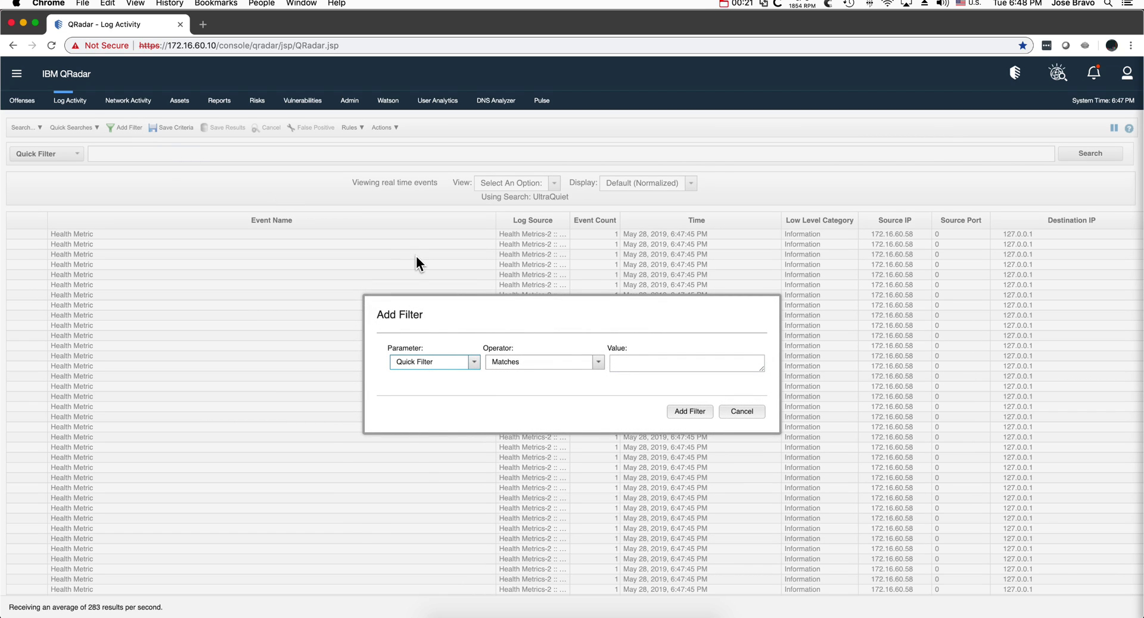
click(744, 414)
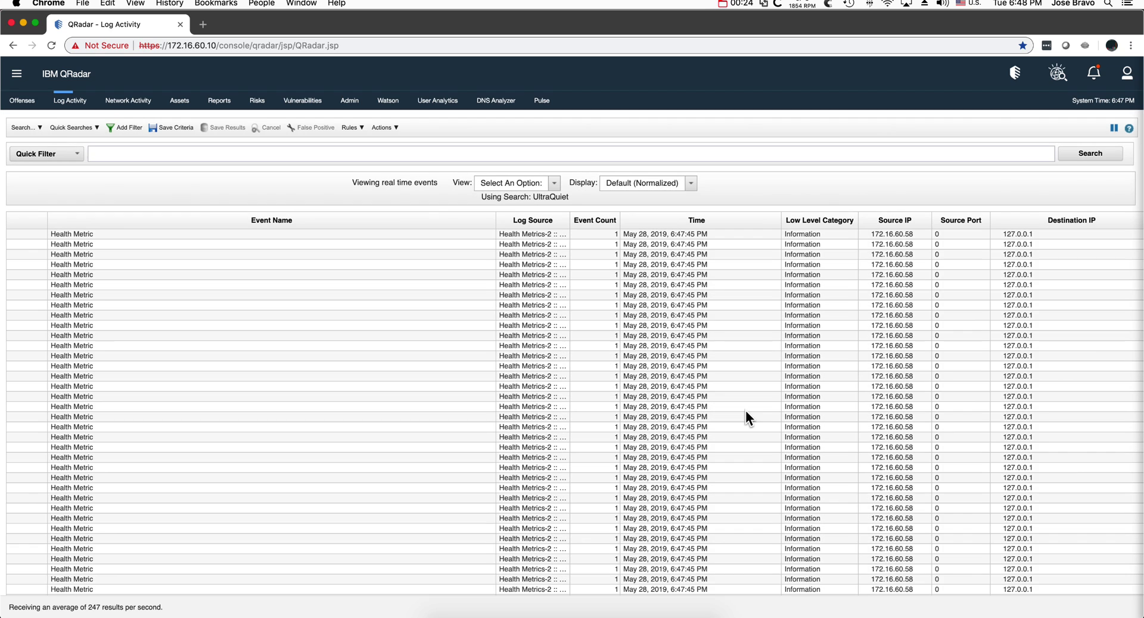
- Filter the log events to source IP equals 172.16.60.204 and show the last 24 hours
click(130, 128)
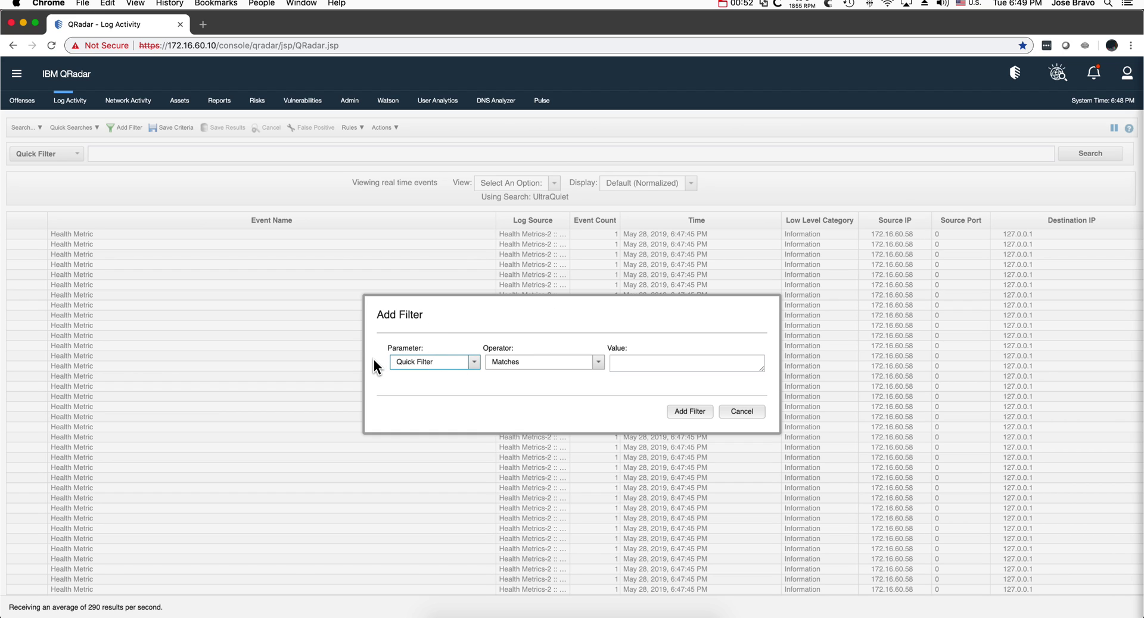
click(474, 364)
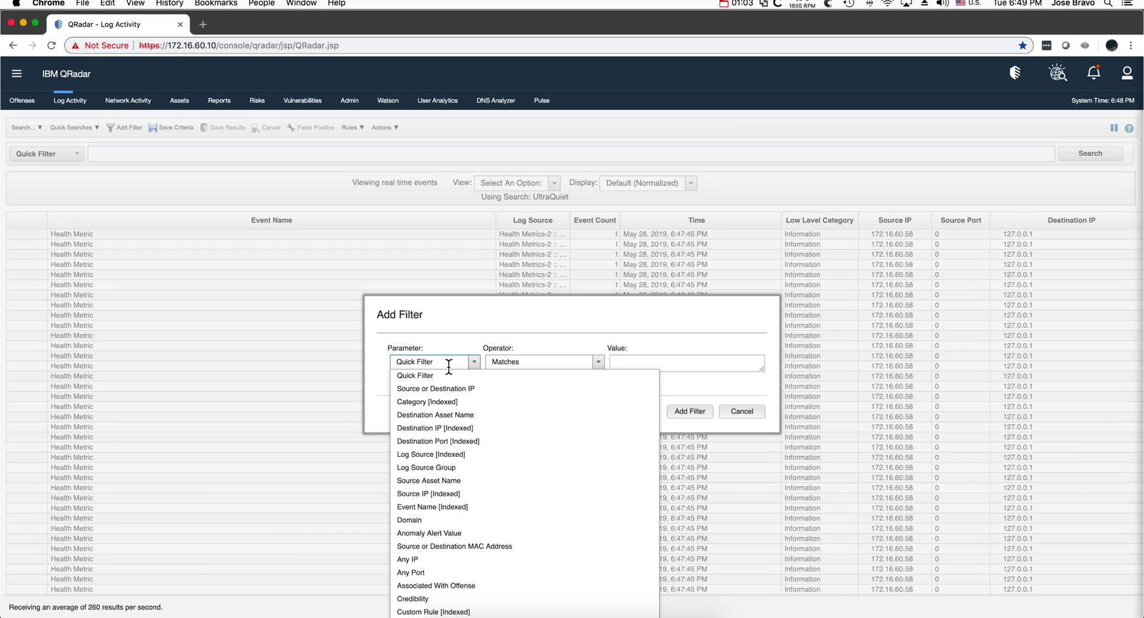
click(440, 498)
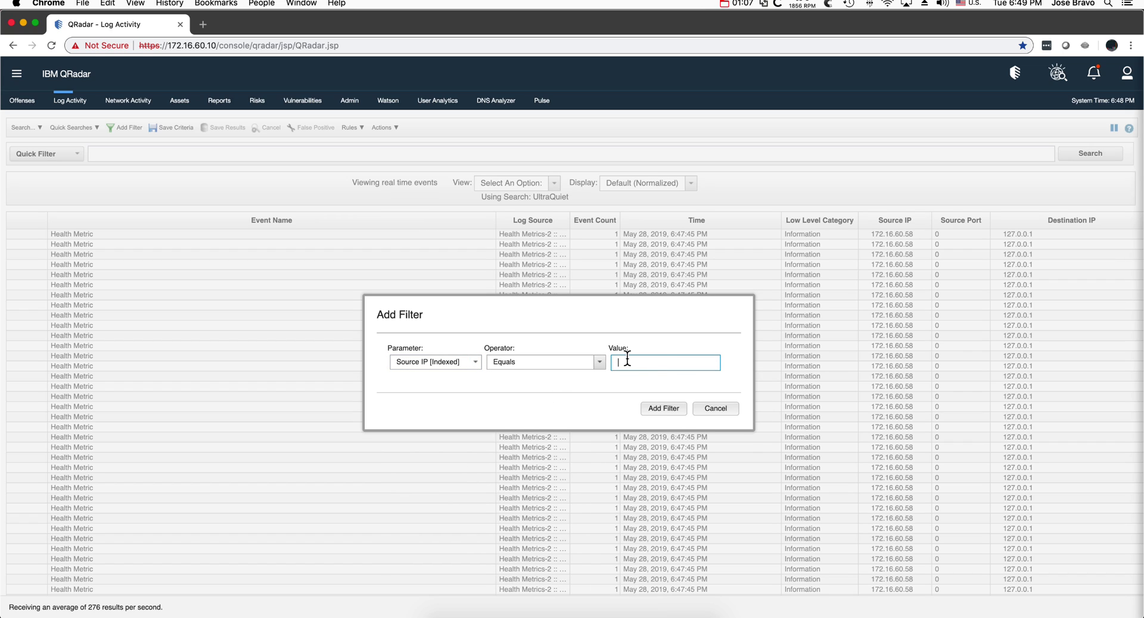
text(172.16.60.204)
click(663, 409)
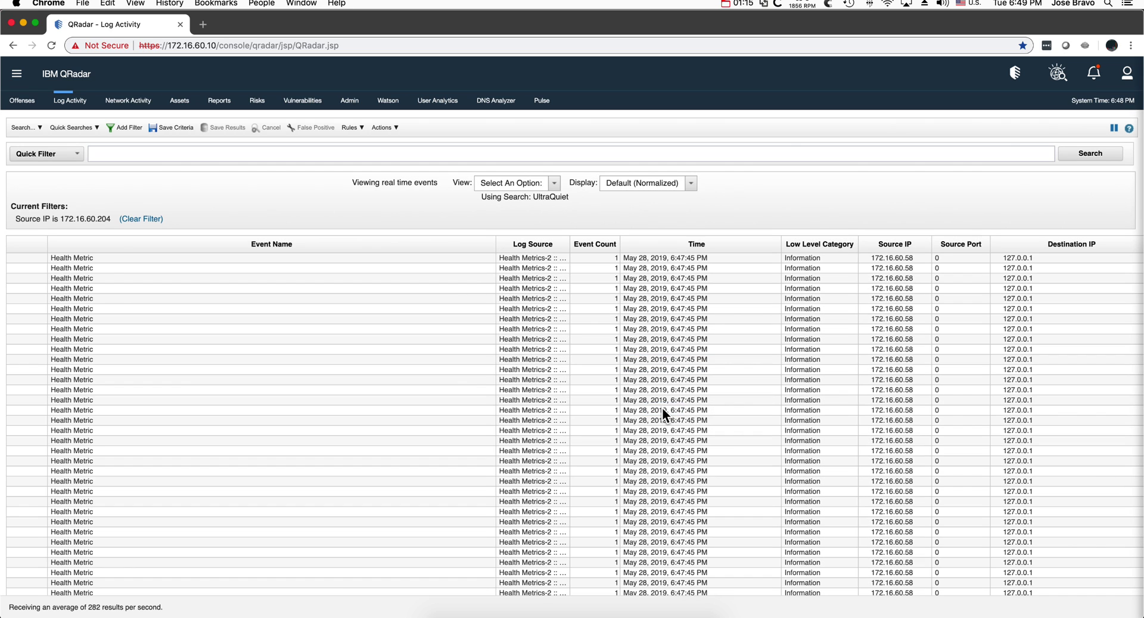
click(555, 184)
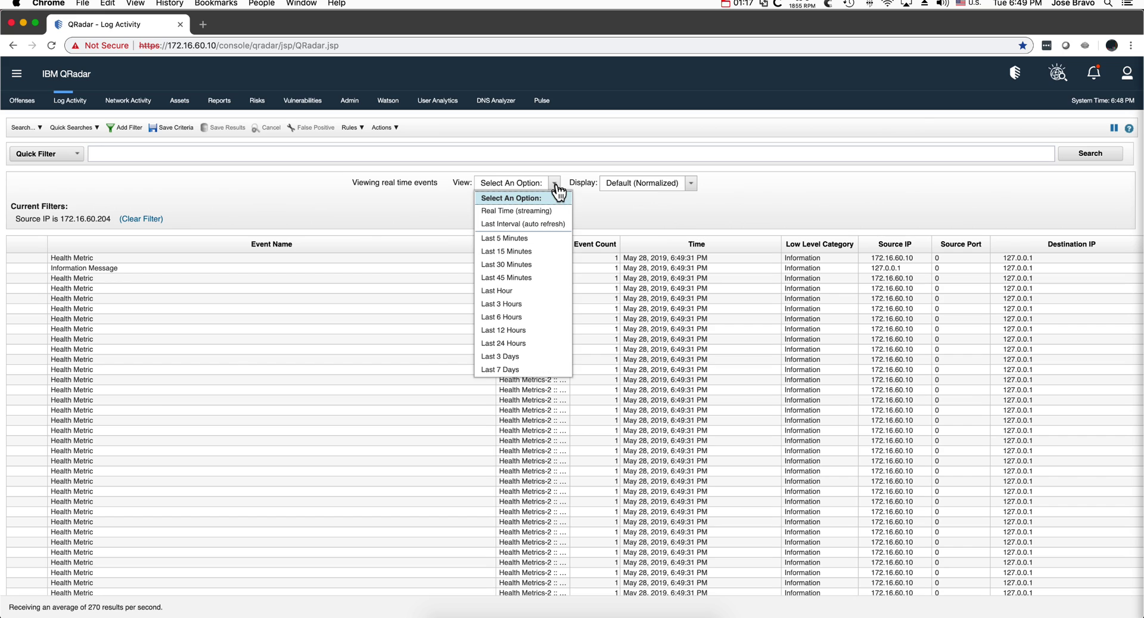
click(511, 344)
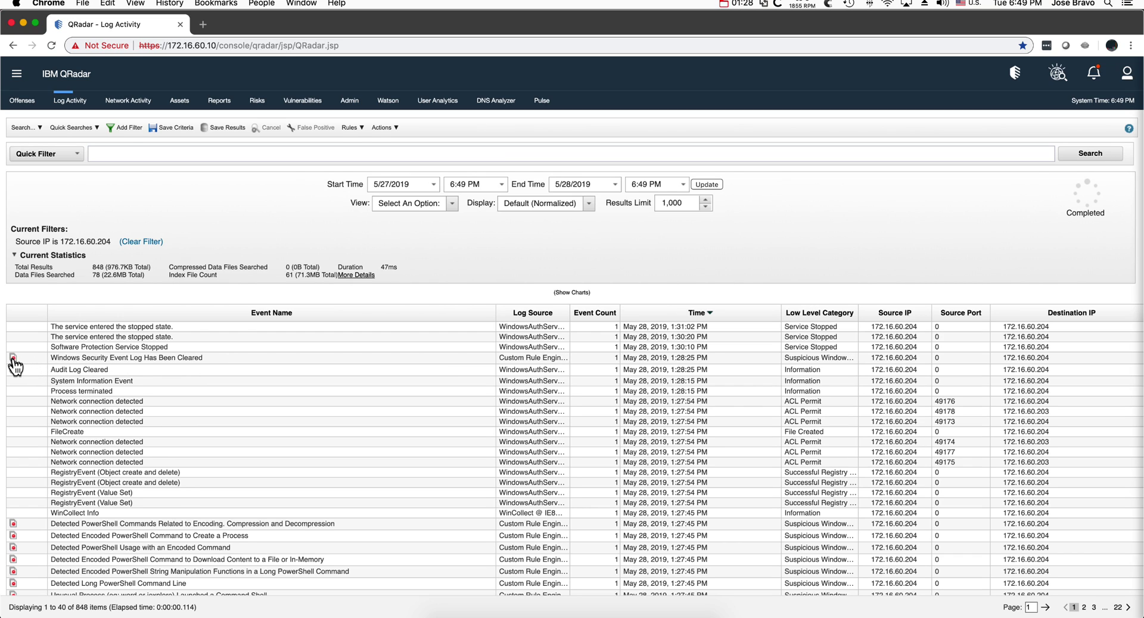
- Open the Windows Security Event Log Has Been Cleared event and examine its event, source and payload information
click(104, 358)
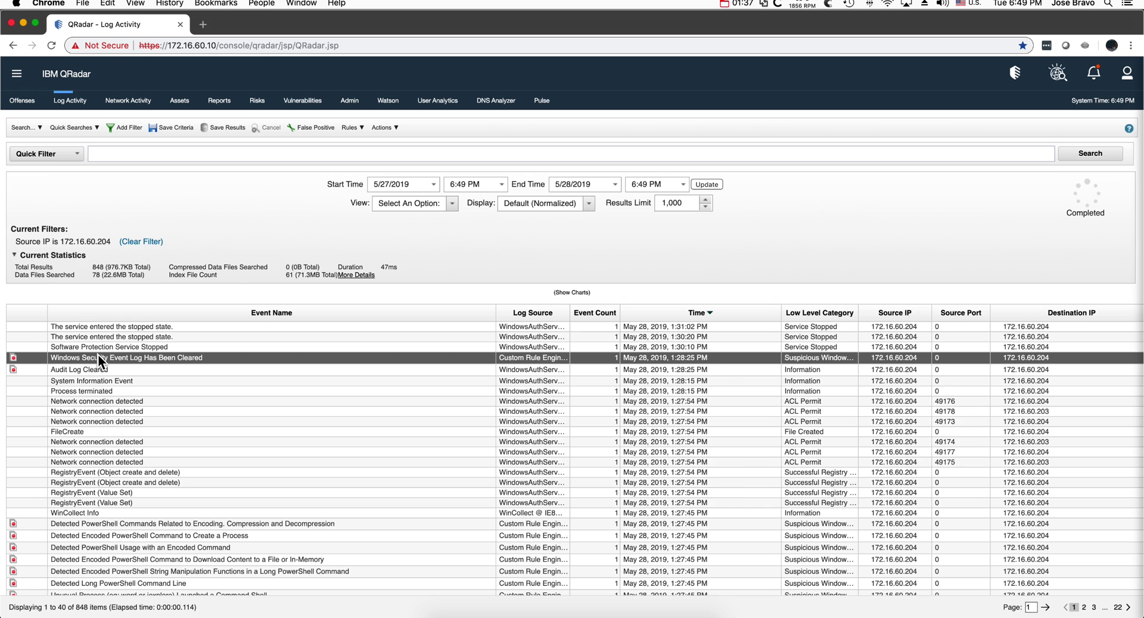
double_click(98, 355)
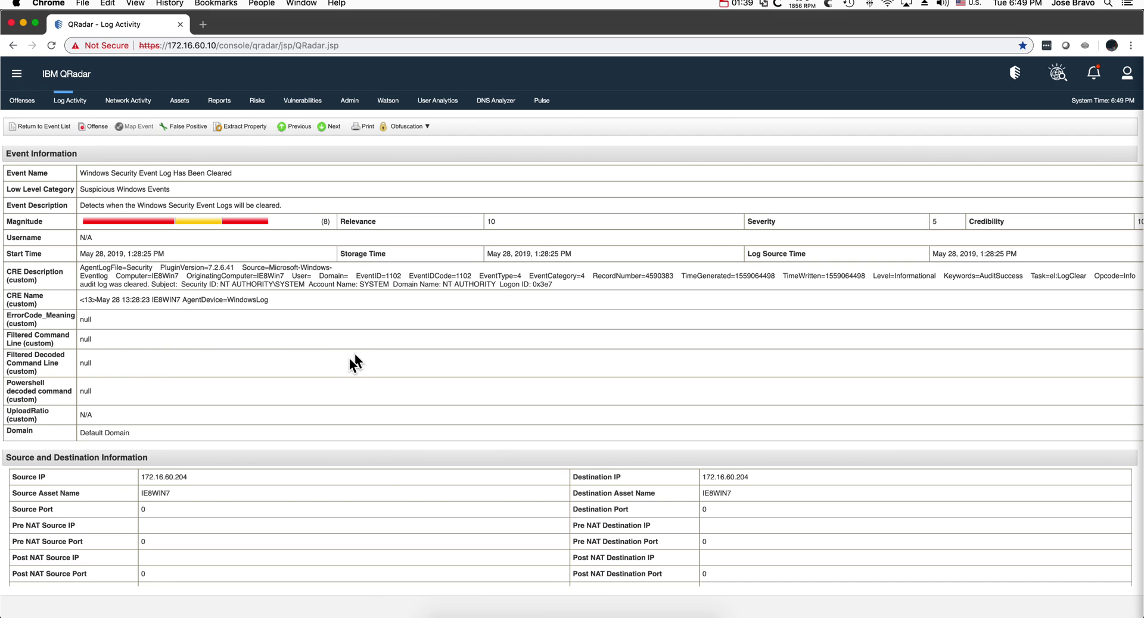
scroll(347, 365, down, 5)
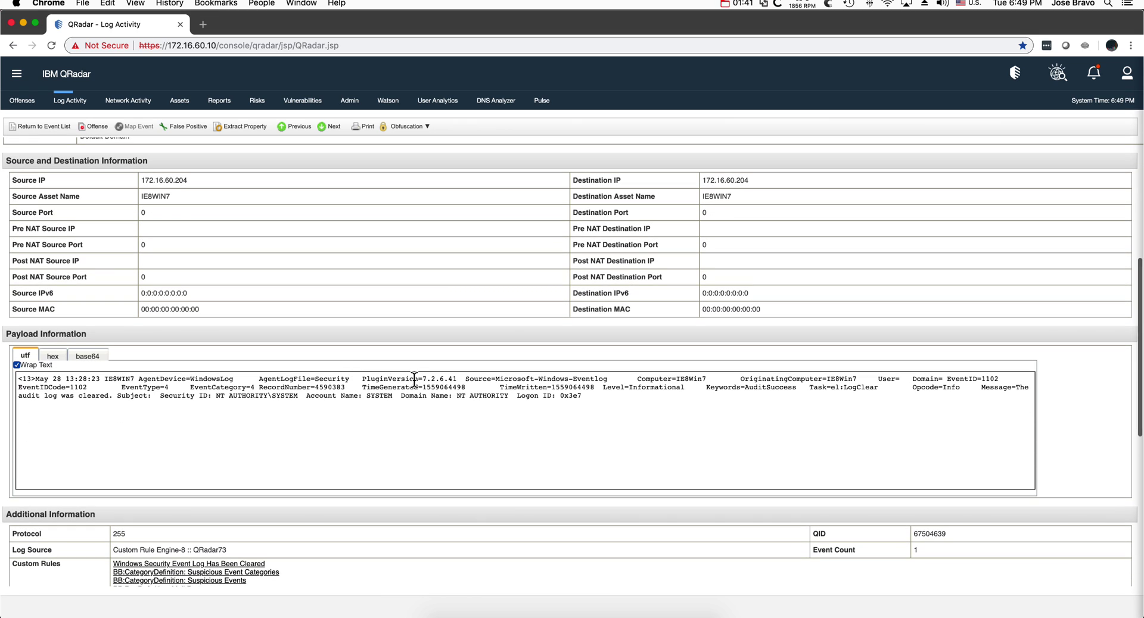
scroll(351, 358, up, 5)
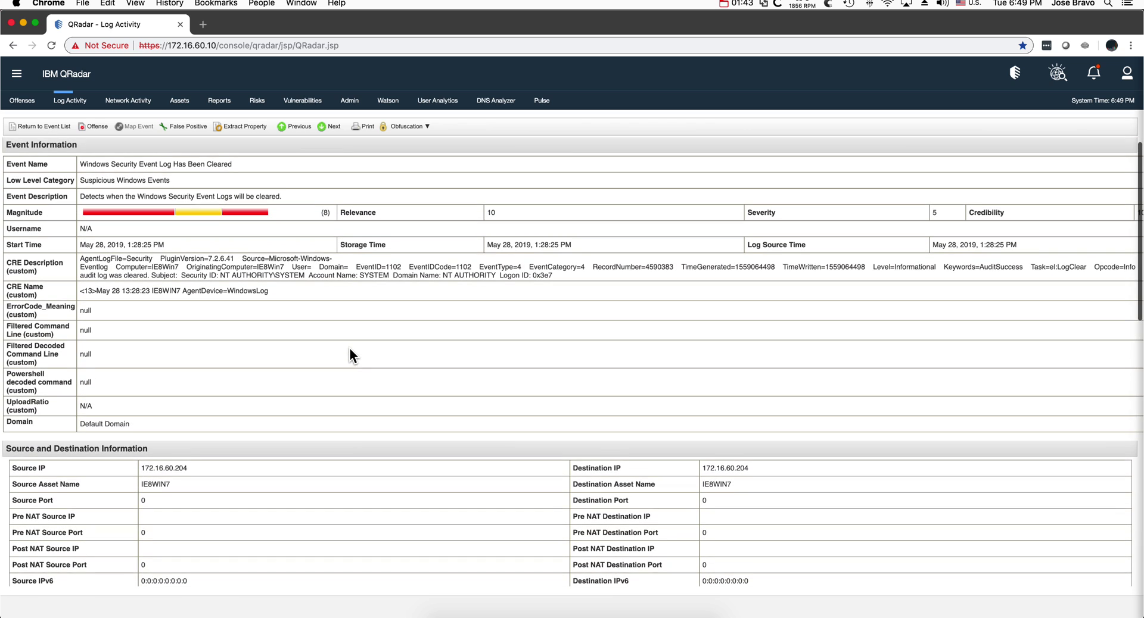
scroll(349, 356, up, 1)
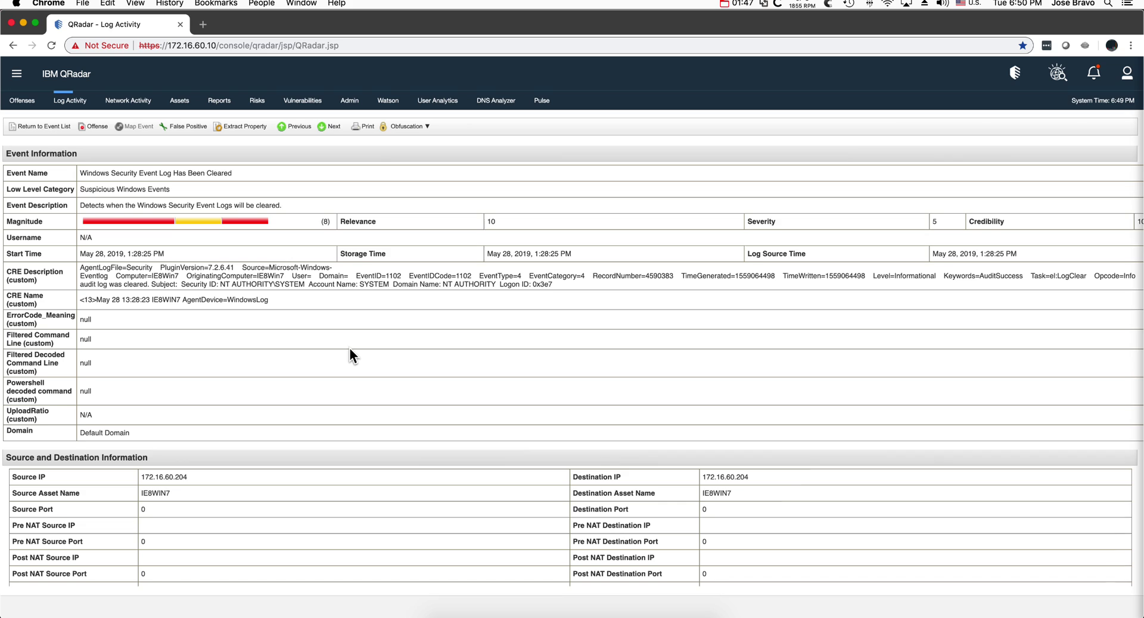
scroll(349, 351, down, 3)
scroll(351, 355, down, 2)
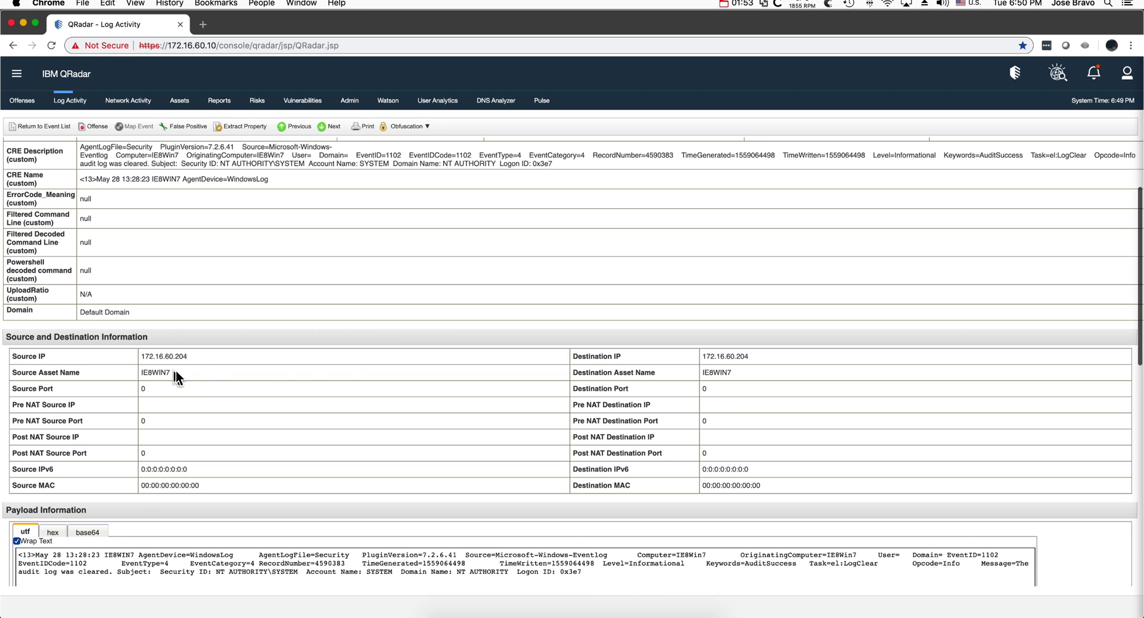
scroll(623, 448, down, 5)
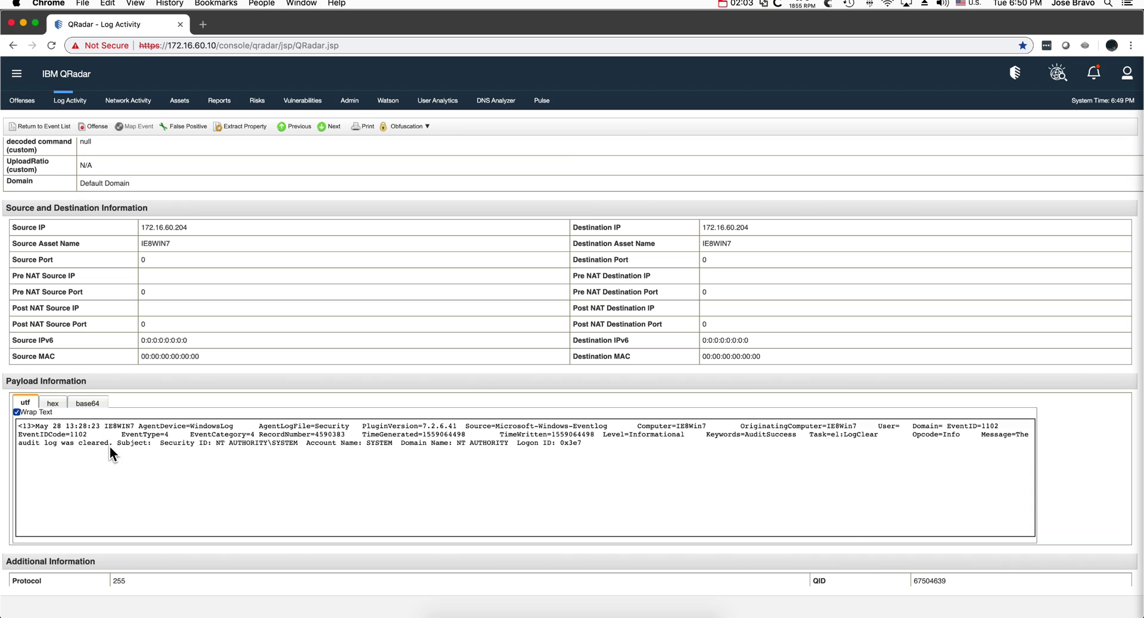
- Highlight the words "audit log was cleared" in the event payload, and return to the event list
drag(109, 444, 16, 444)
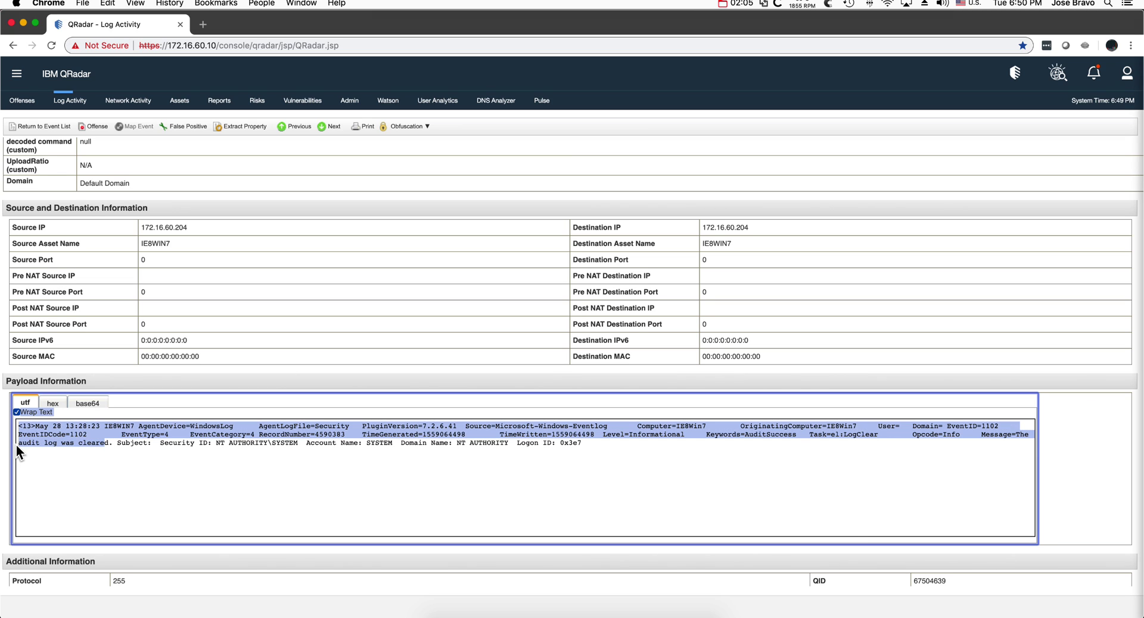
drag(109, 444, 17, 440)
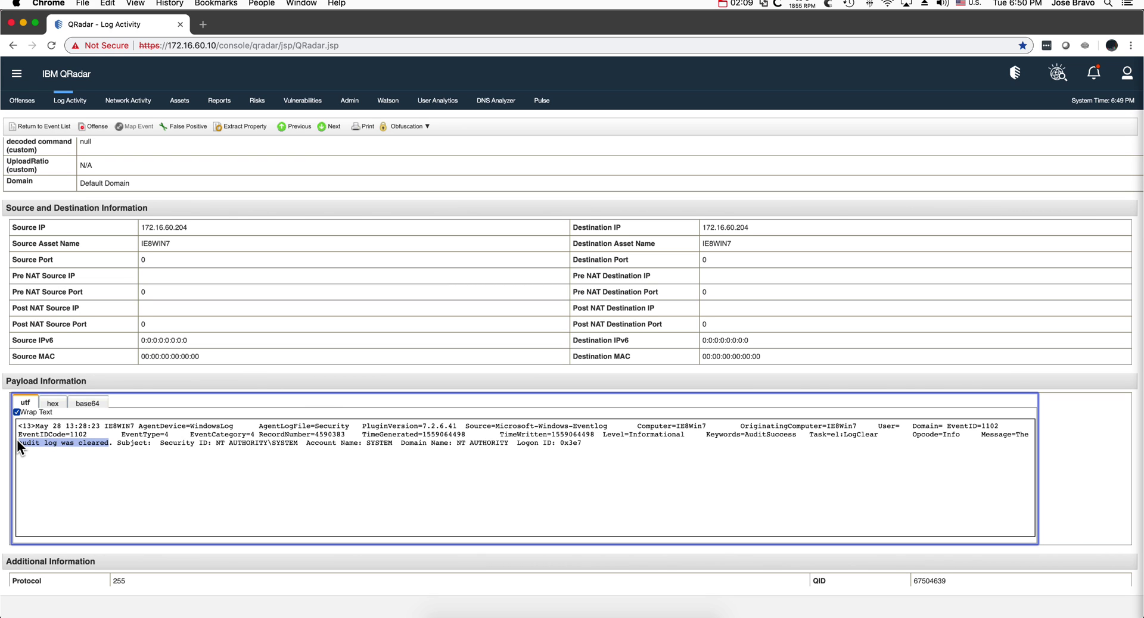
click(163, 482)
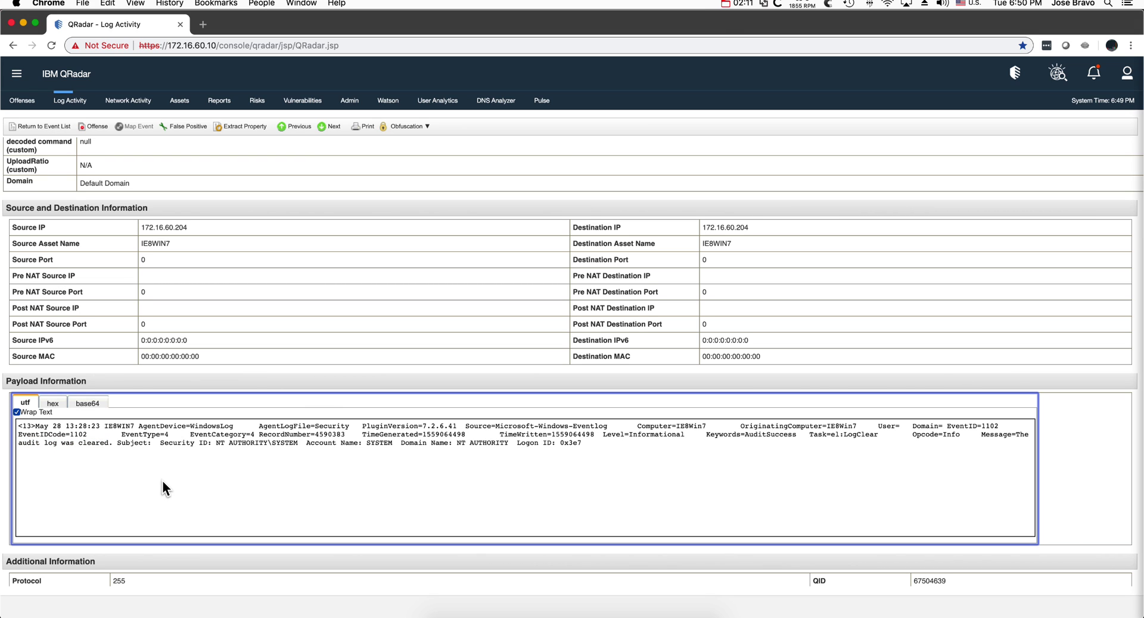
scroll(359, 382, up, 5)
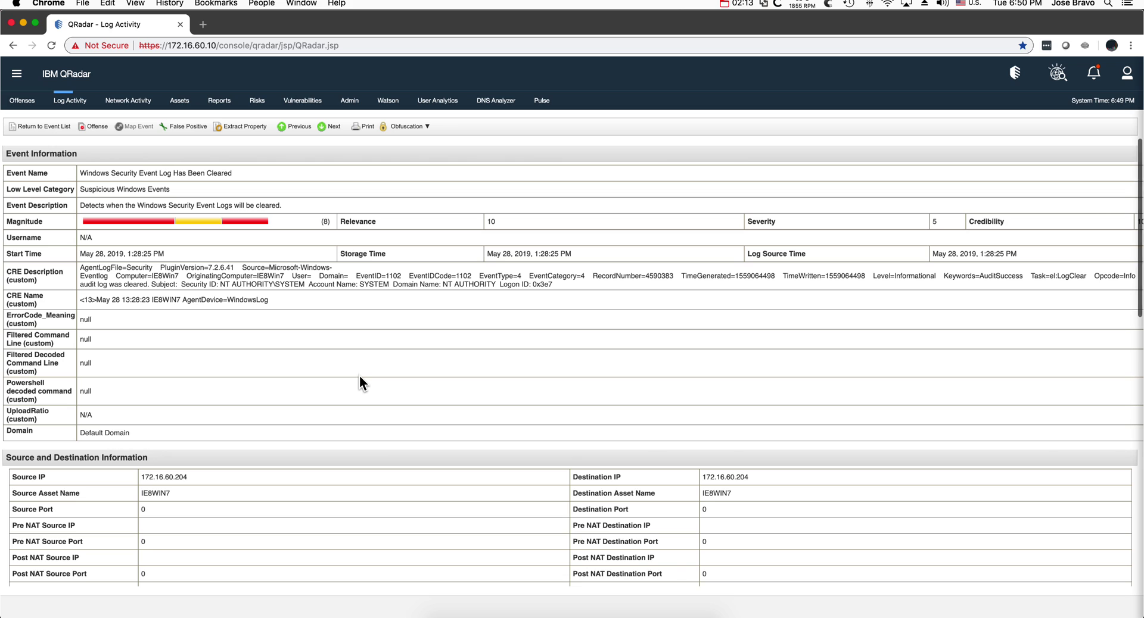
click(55, 126)
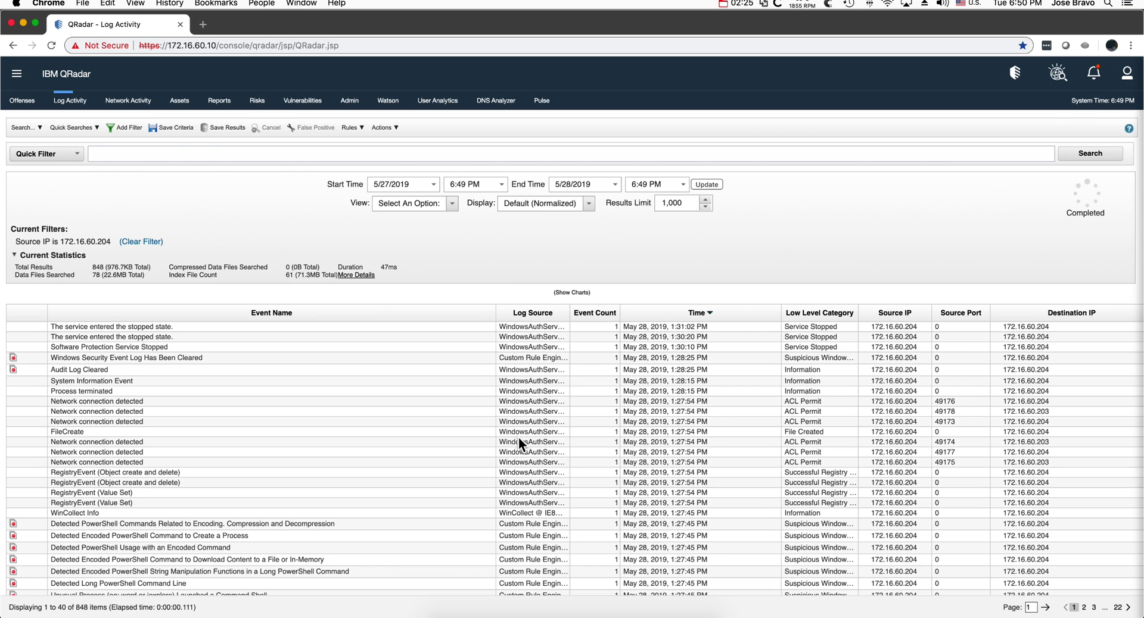
- Group the filtered results by Event Name and look through the grouped event list
click(589, 204)
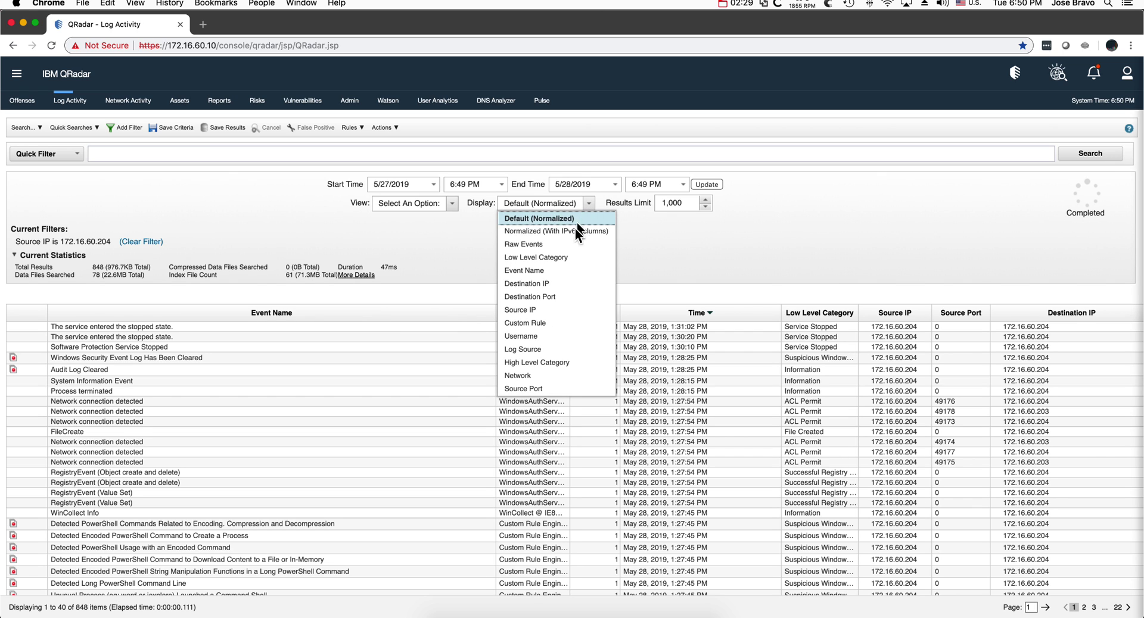
click(556, 271)
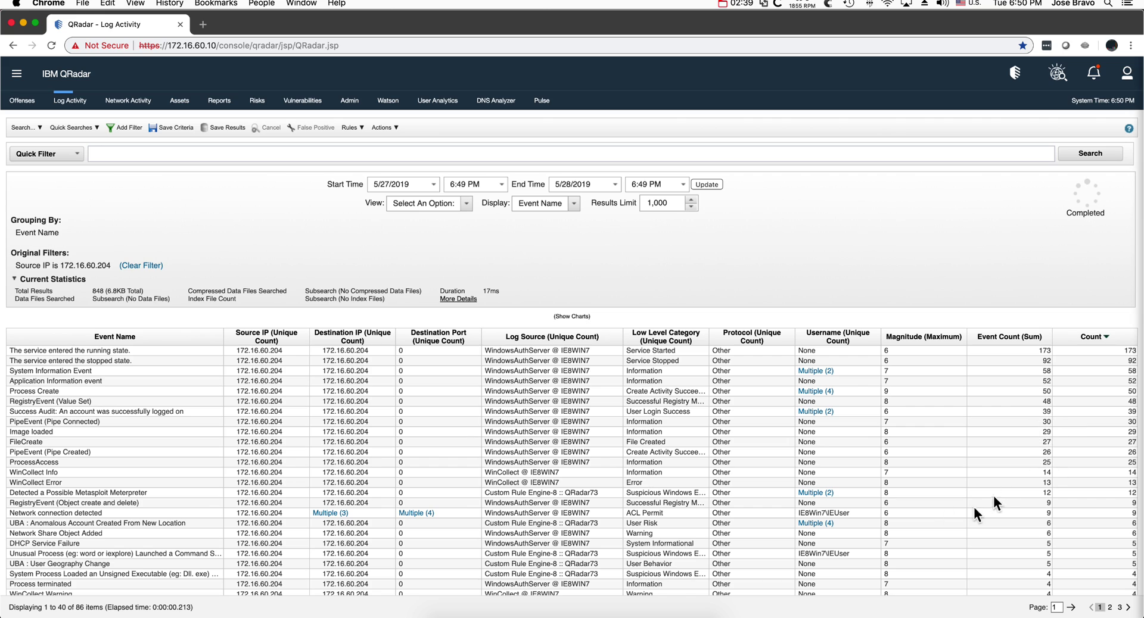
scroll(198, 458, down, 3)
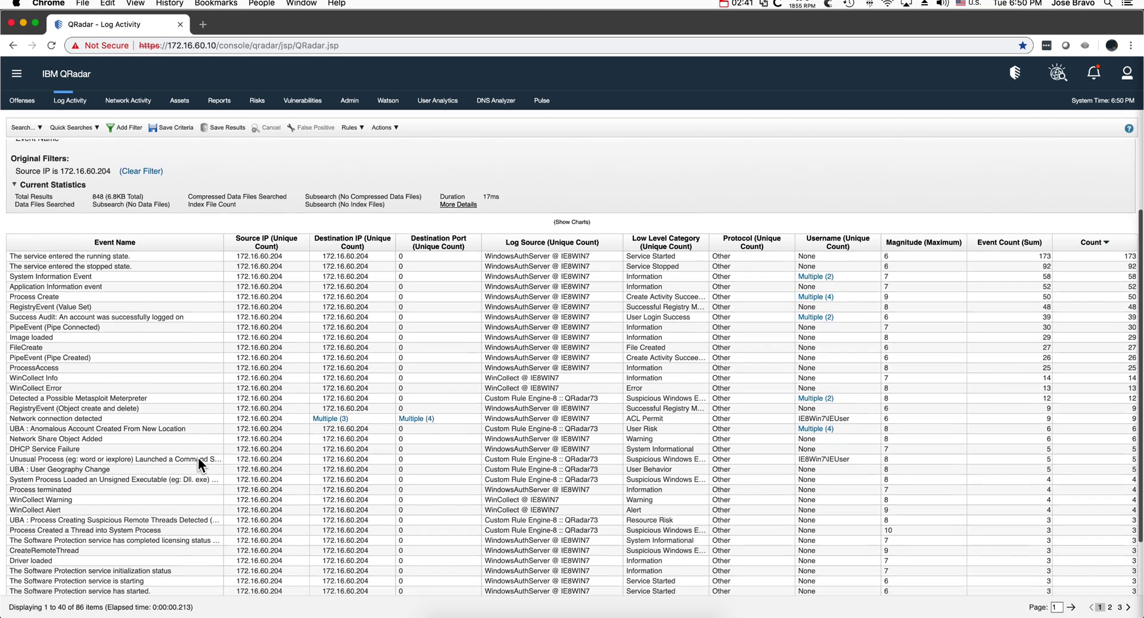
scroll(198, 458, down, 2)
scroll(197, 457, up, 1)
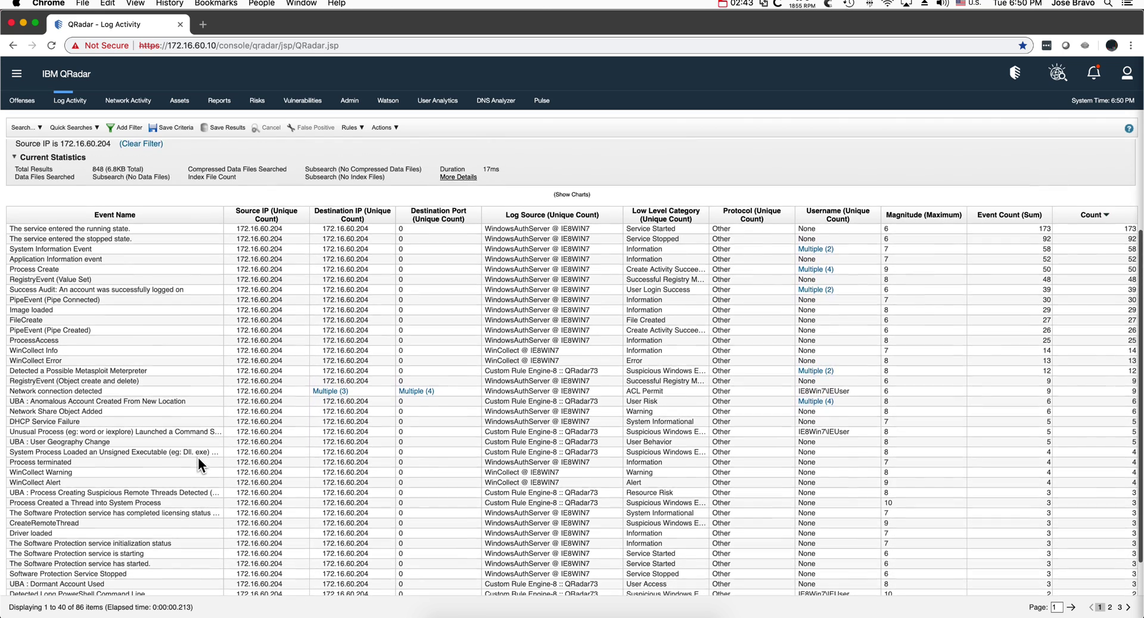
scroll(198, 458, up, 4)
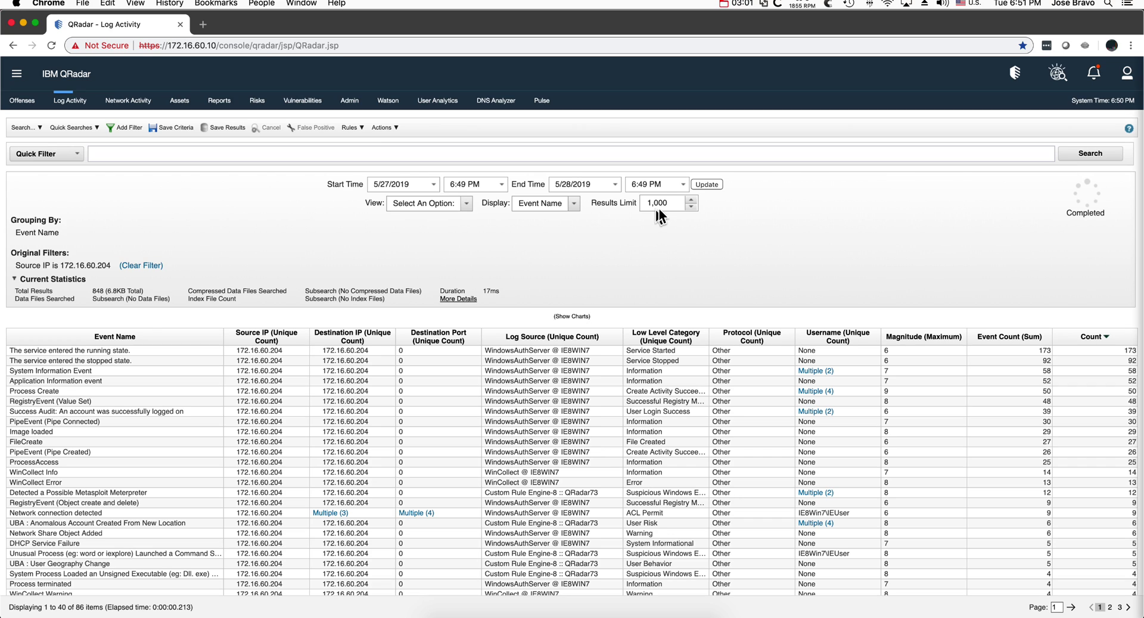
- Limit the grouped search to 15 results and update it
click(668, 204)
drag(669, 204, 623, 202)
text(15)
click(716, 184)
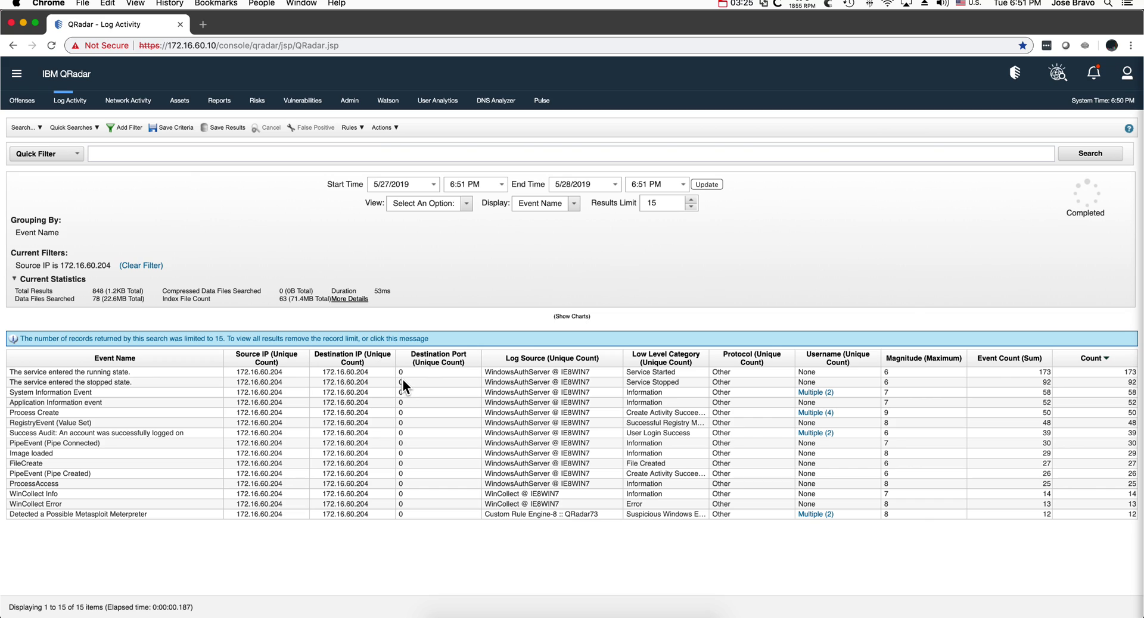
click(467, 204)
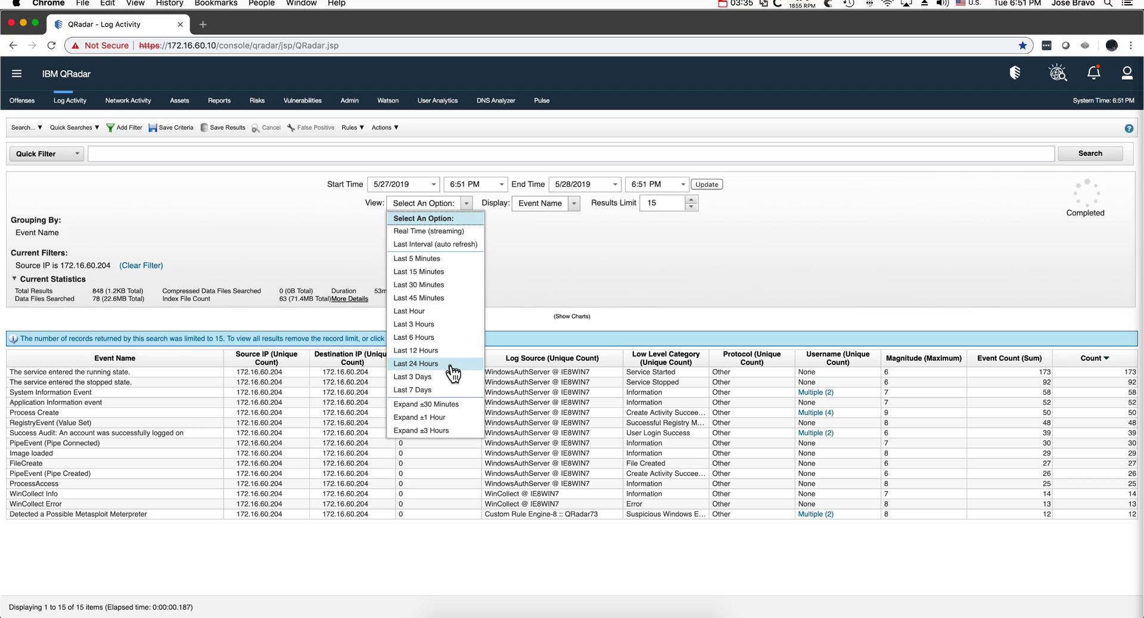
click(592, 252)
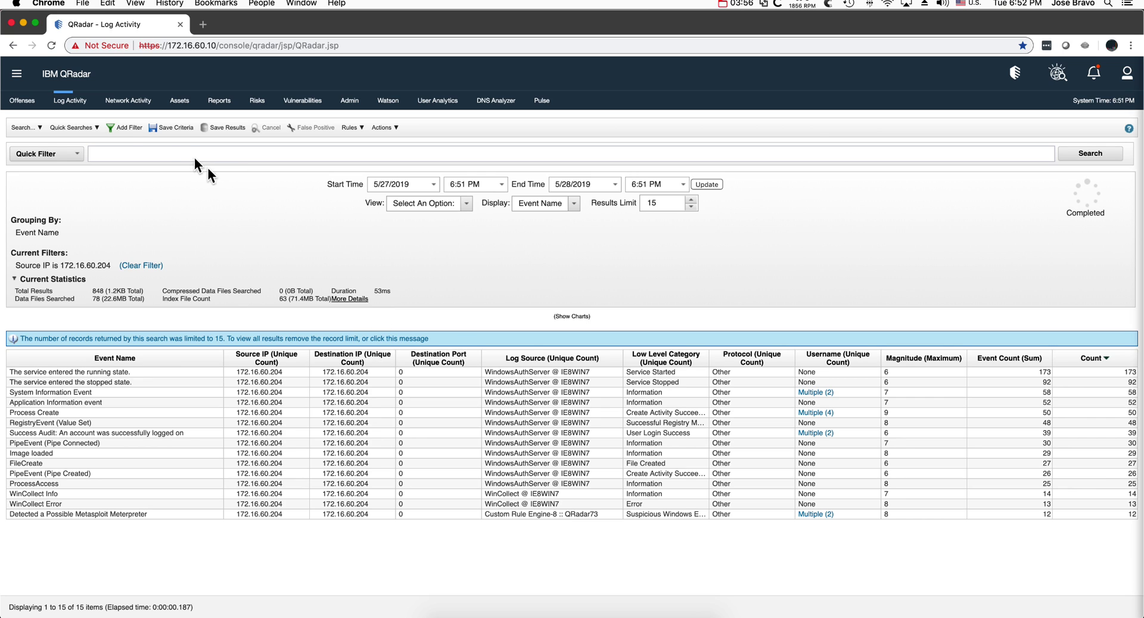
click(128, 128)
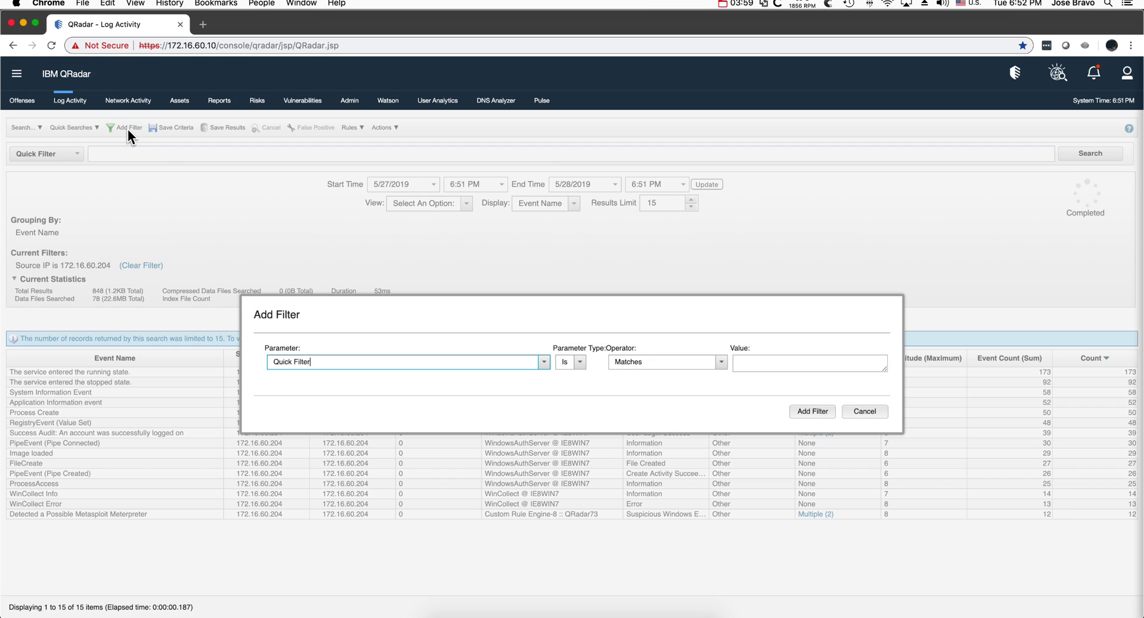
click(543, 364)
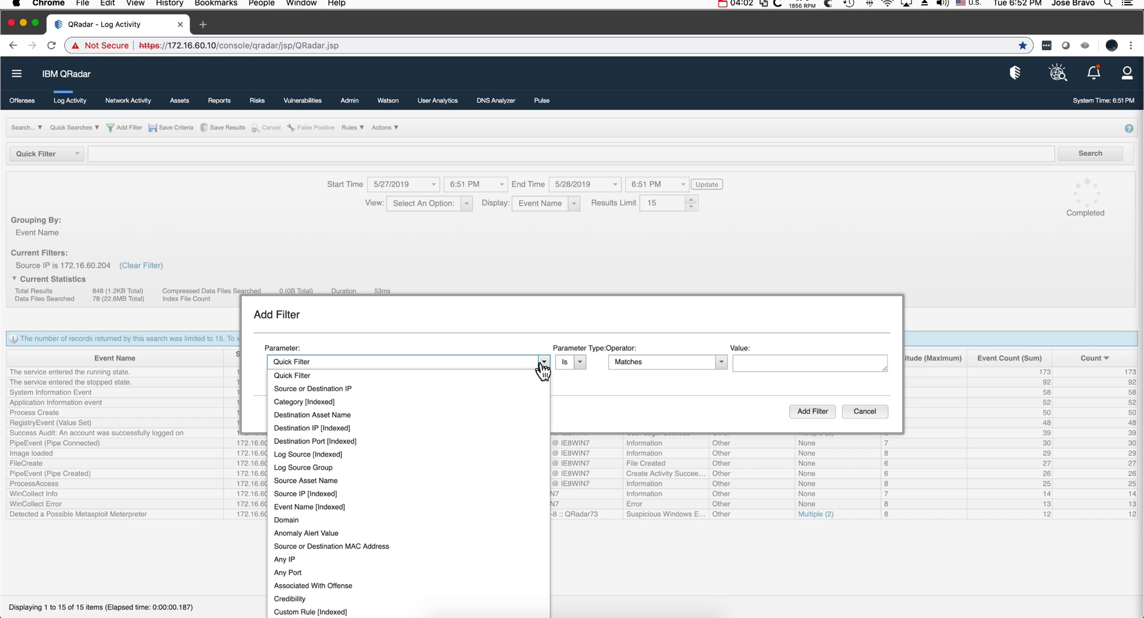
click(335, 467)
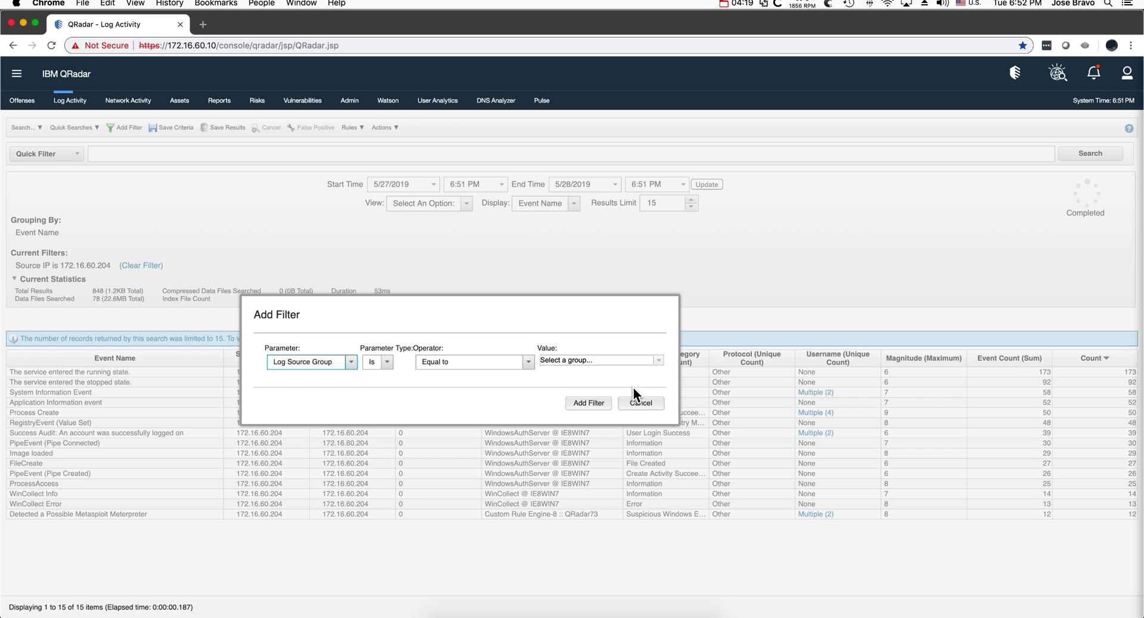
click(639, 403)
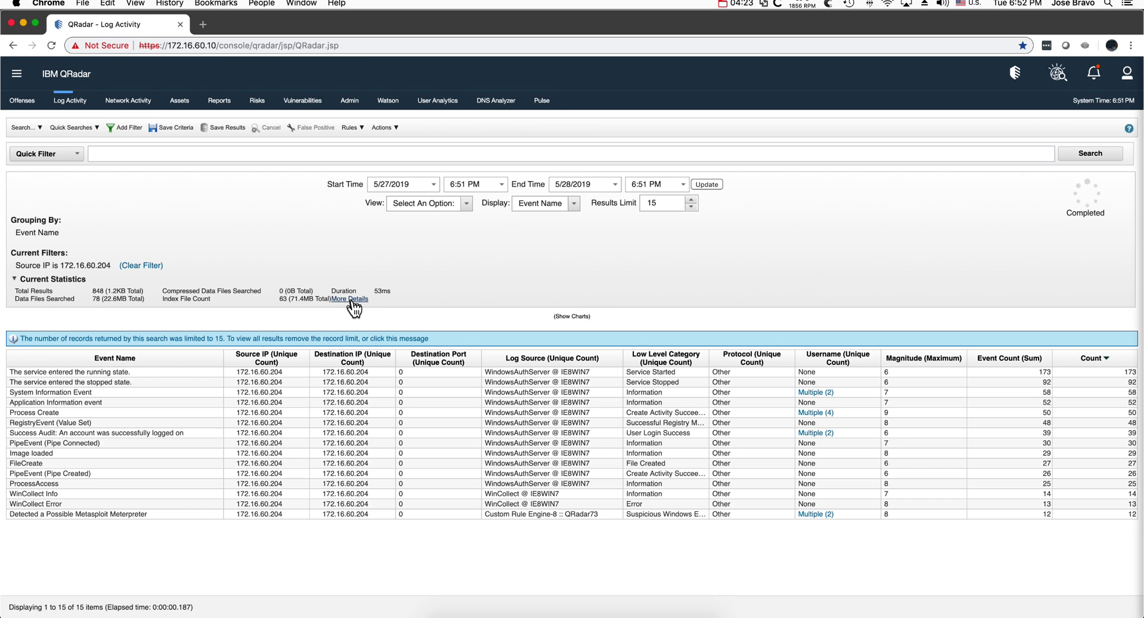
- View the detailed search statistics for all hosts and close them again
click(351, 299)
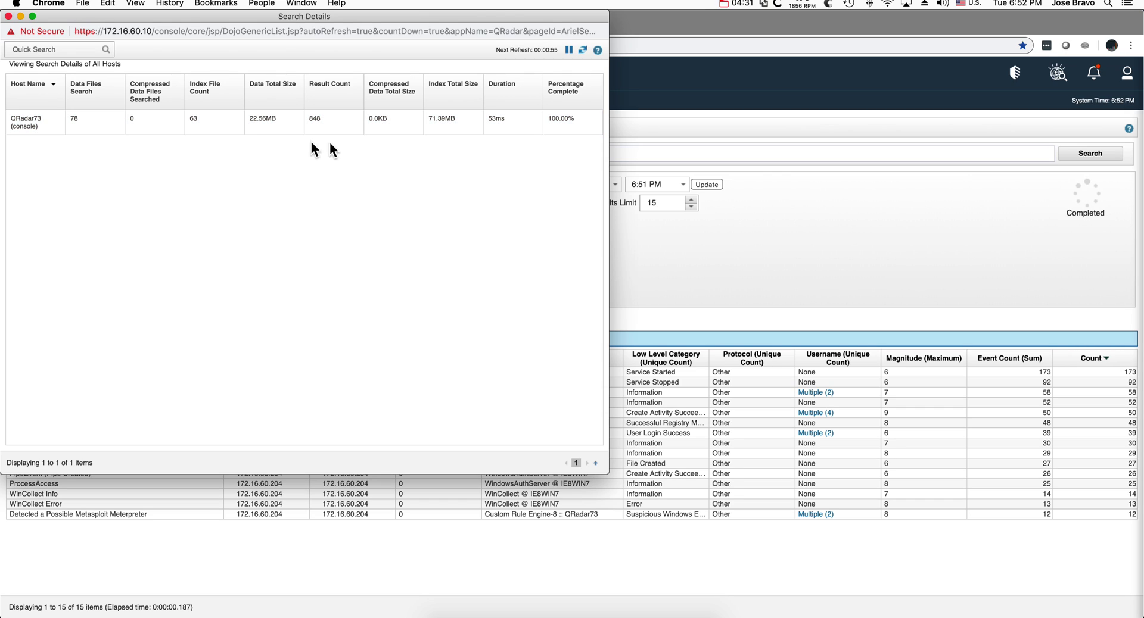
click(9, 17)
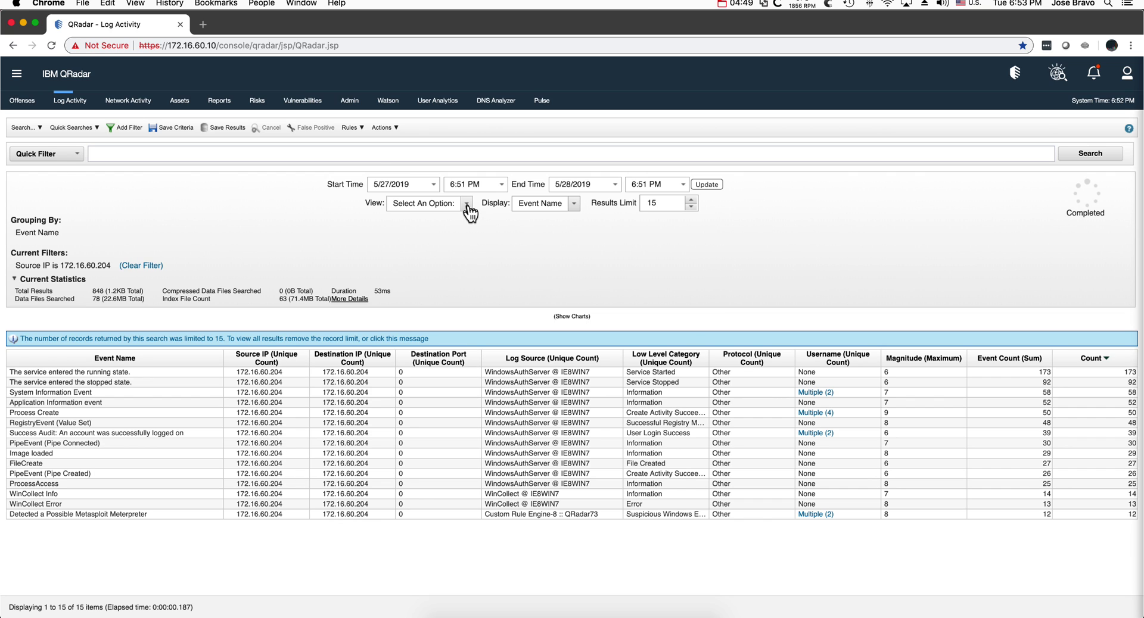
click(128, 128)
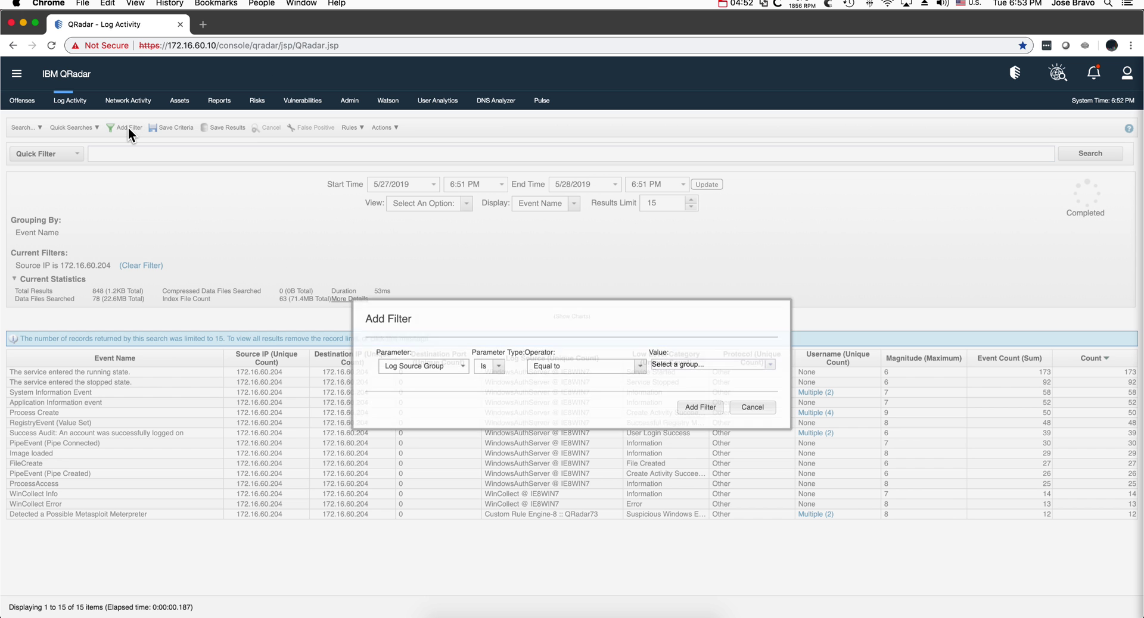
click(457, 366)
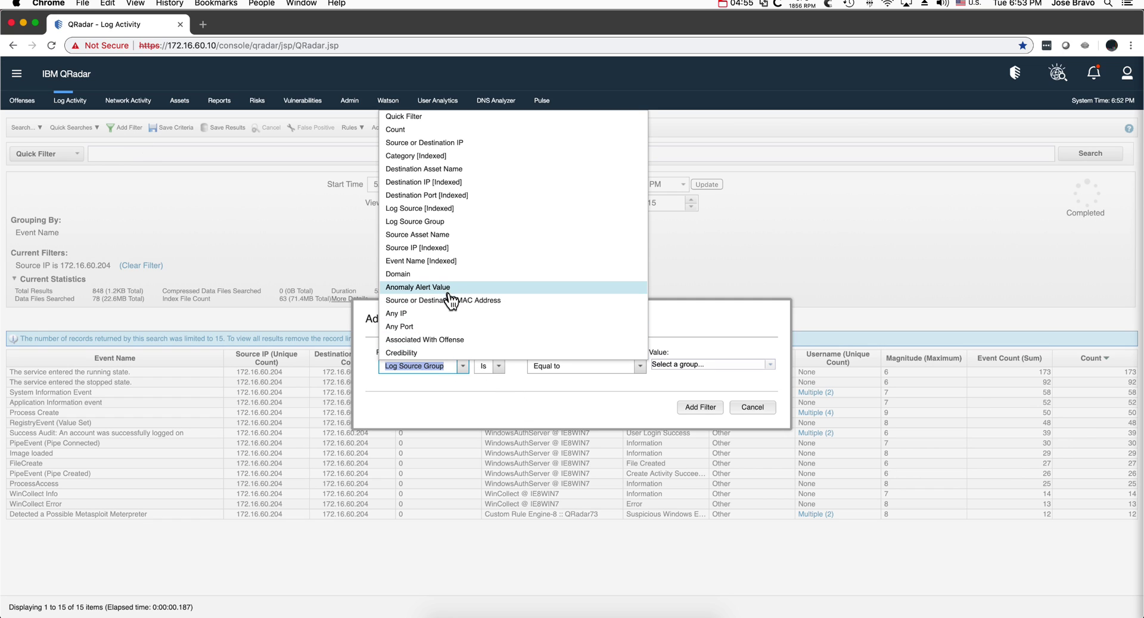
text(e)
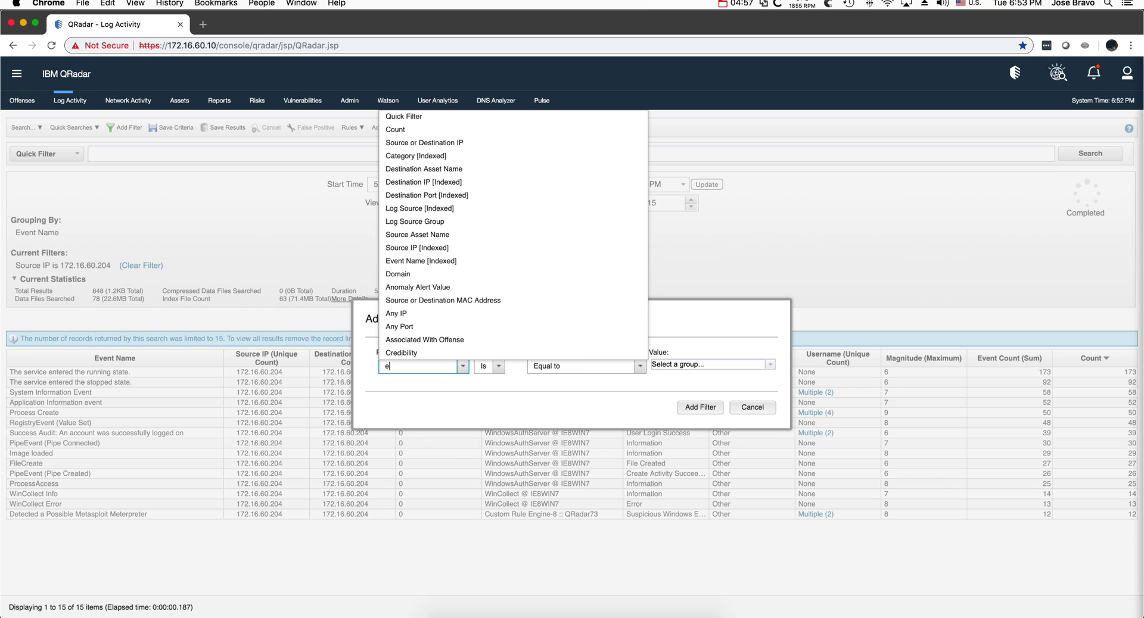
text(vent)
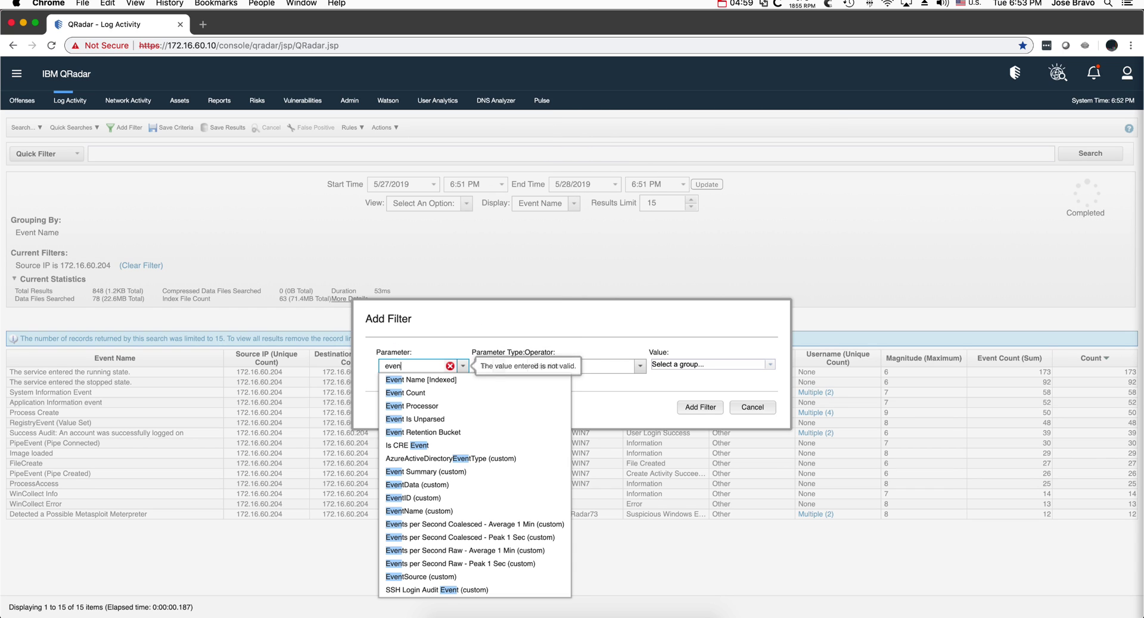
click(428, 407)
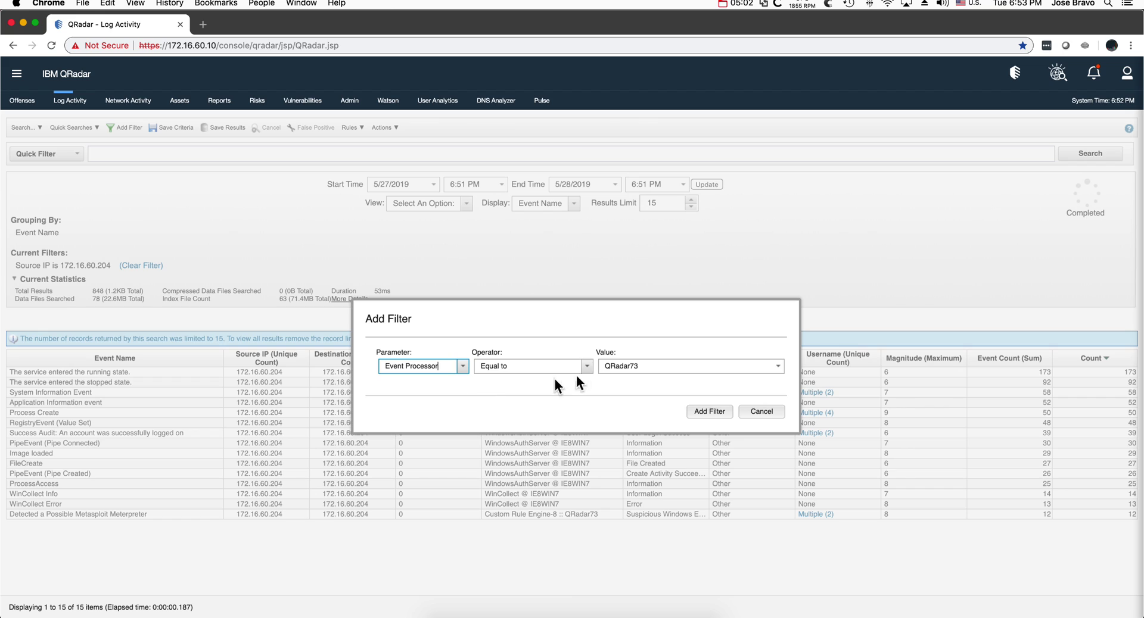
click(779, 367)
click(779, 367)
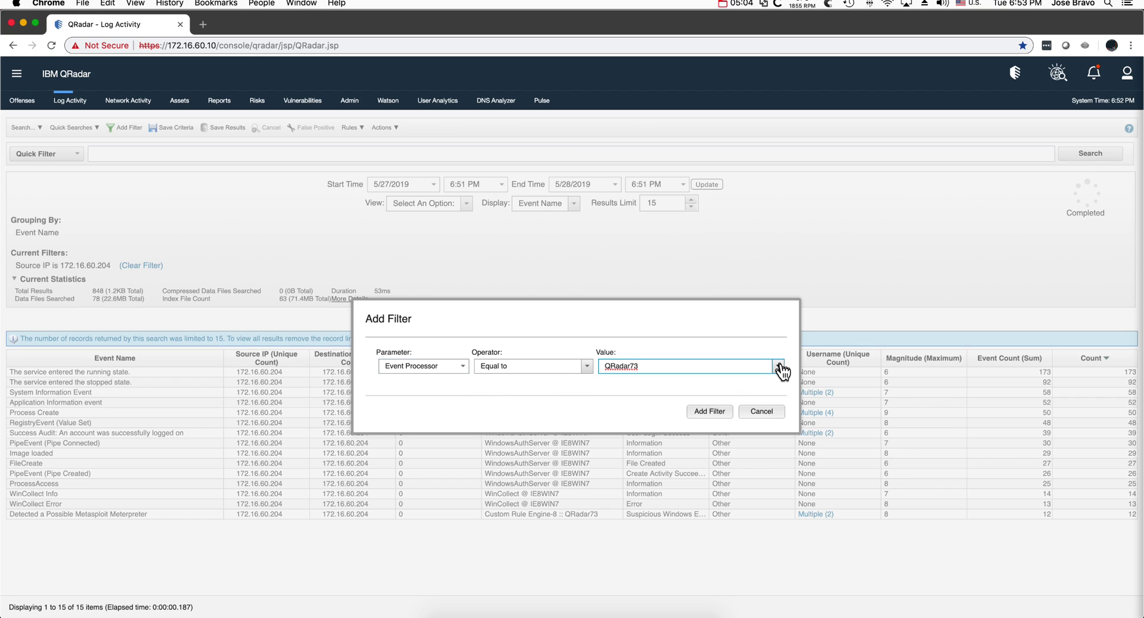
click(764, 413)
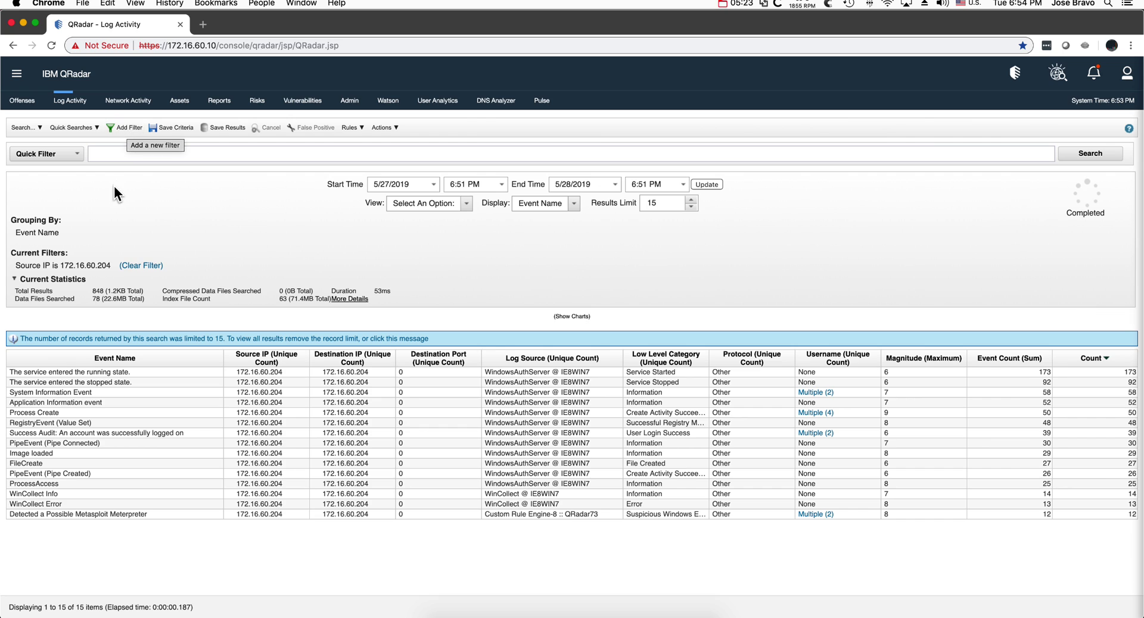
- Clear the source IP filter and search the last 24 hours with a Payload Contains filter for "audit log was cleared"
click(148, 265)
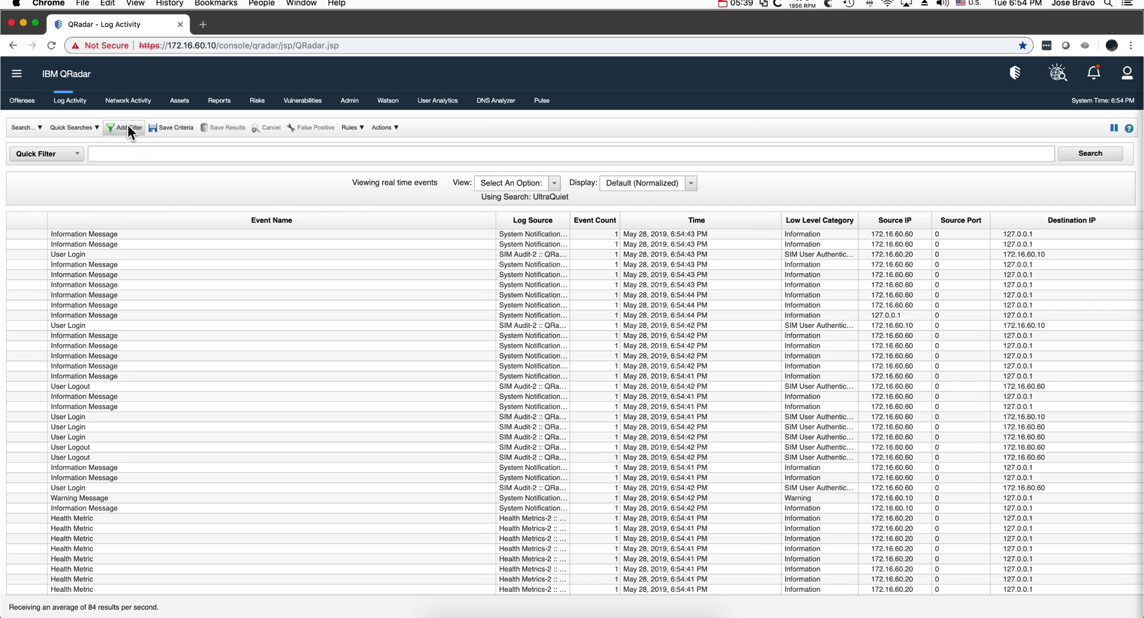
click(129, 128)
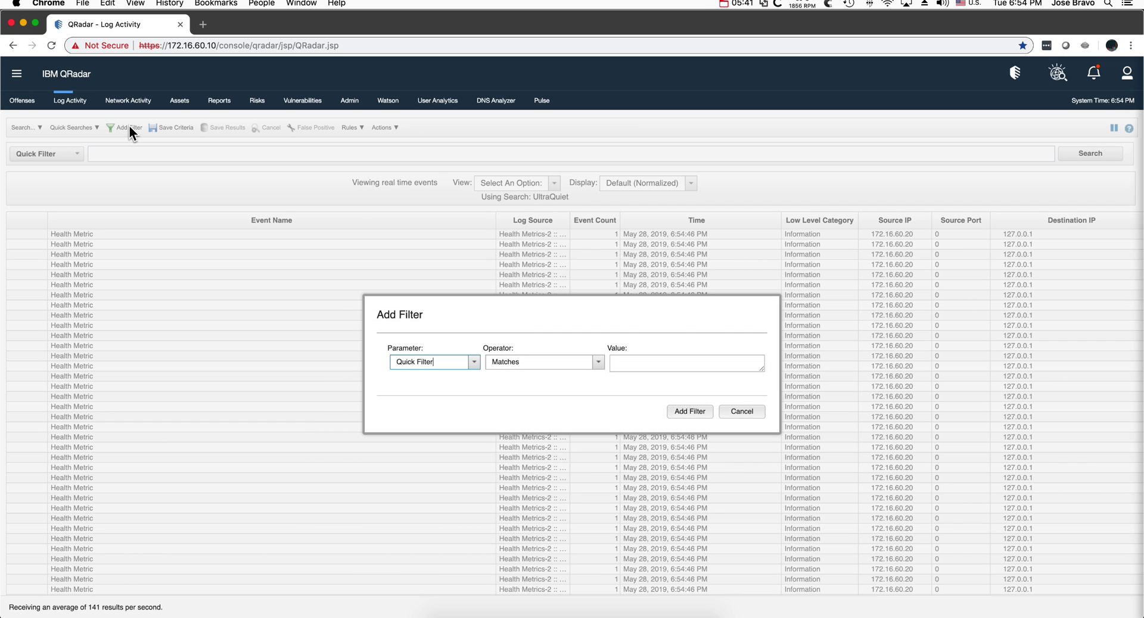
drag(452, 364, 375, 353)
text(c)
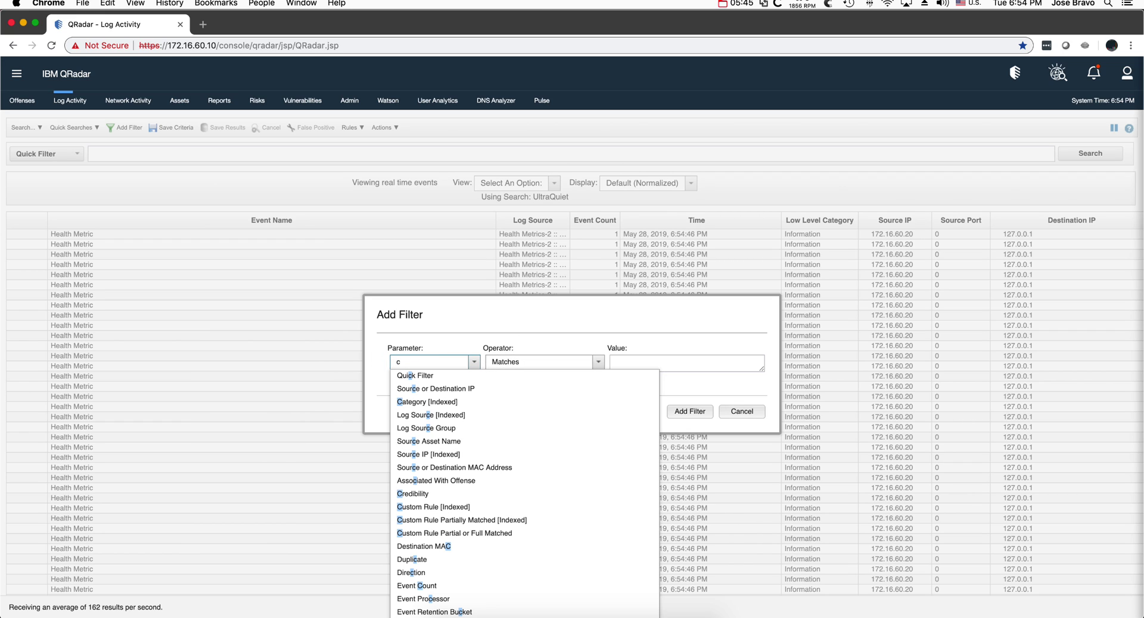
text(onta)
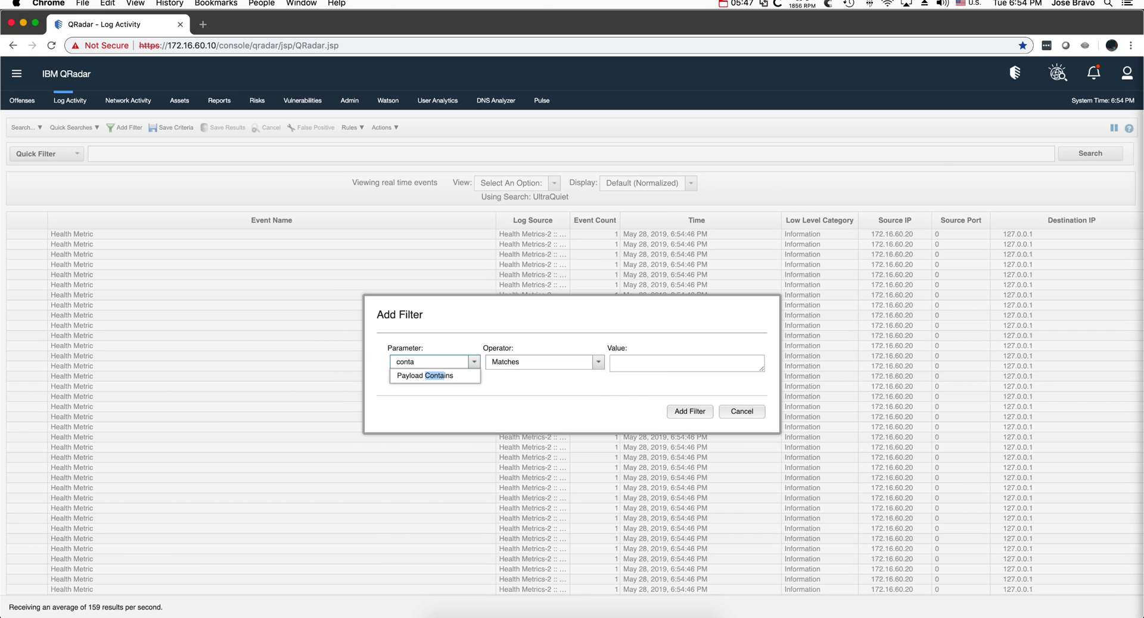
click(416, 375)
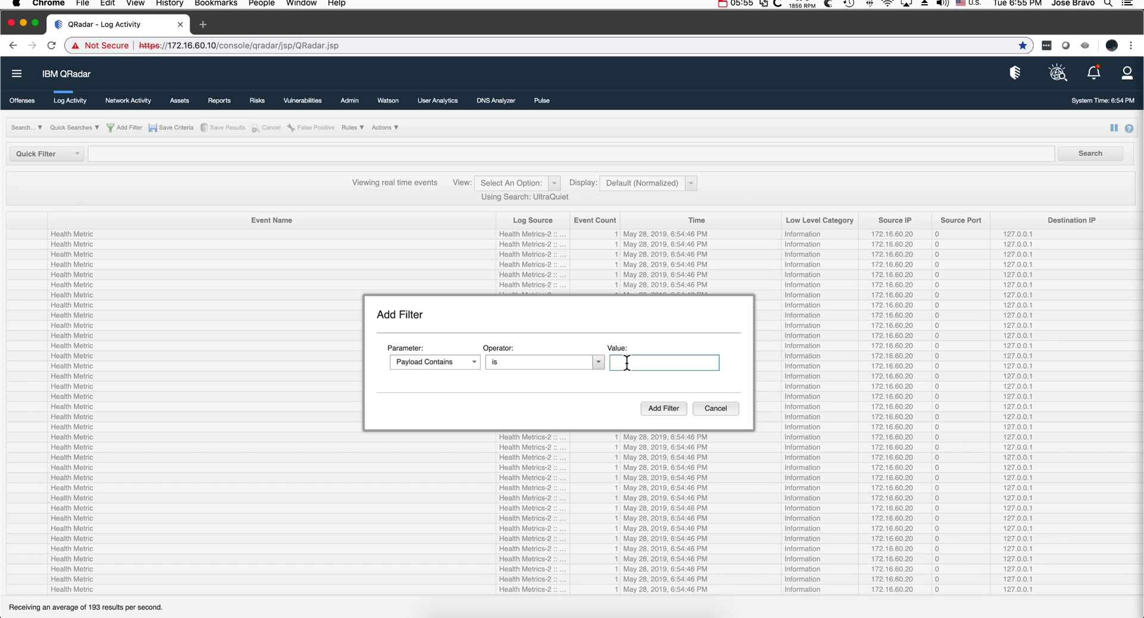
text(audit log was cleared)
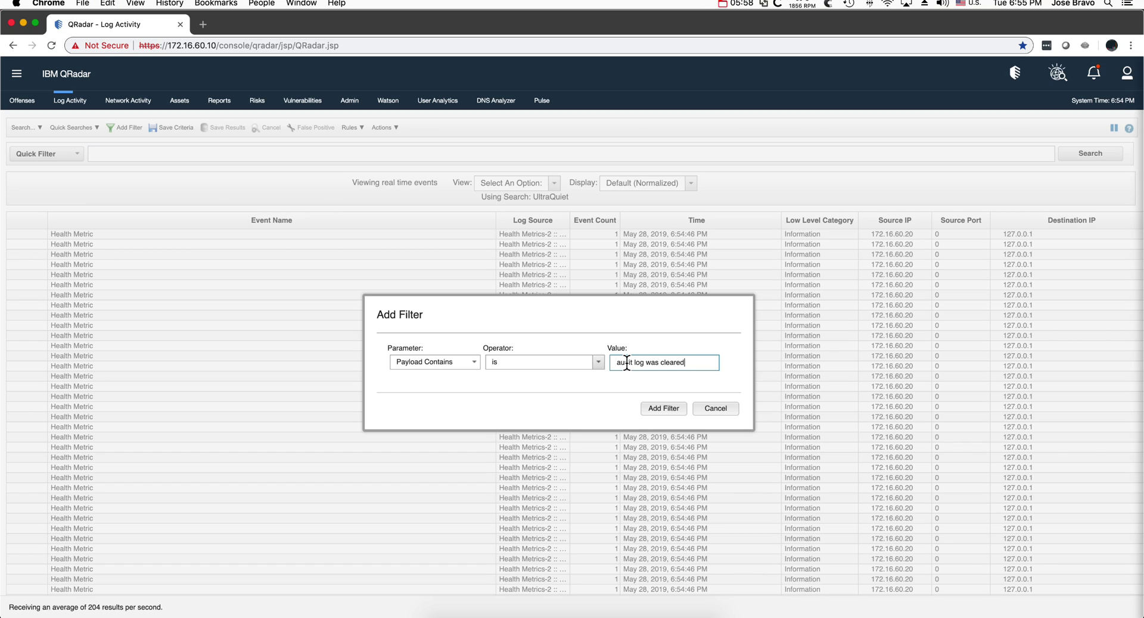
click(672, 410)
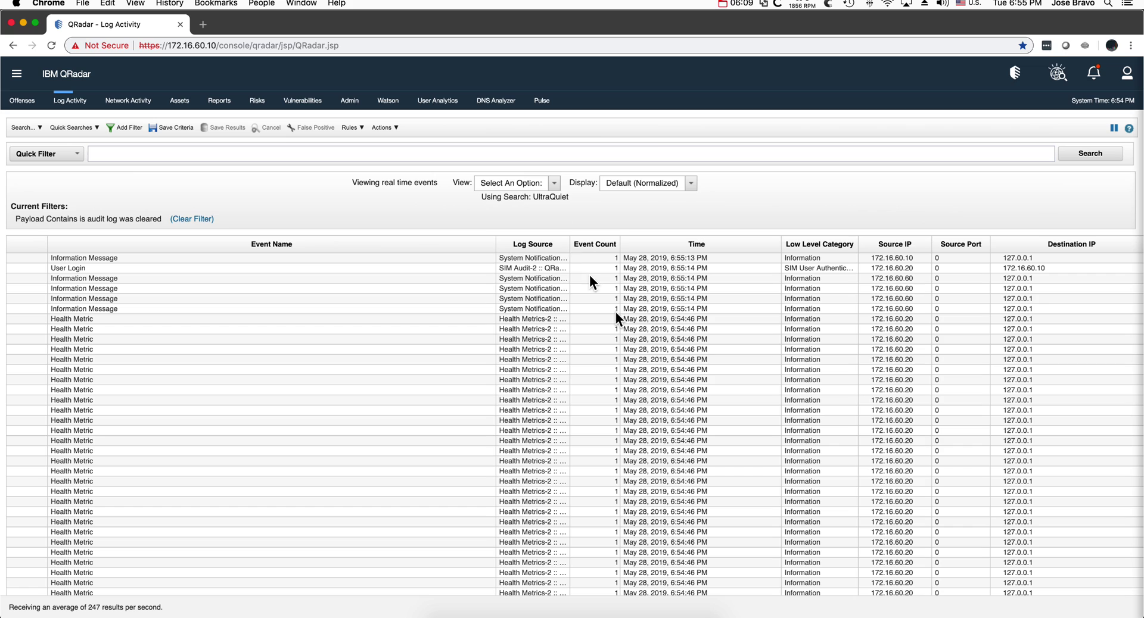
click(554, 184)
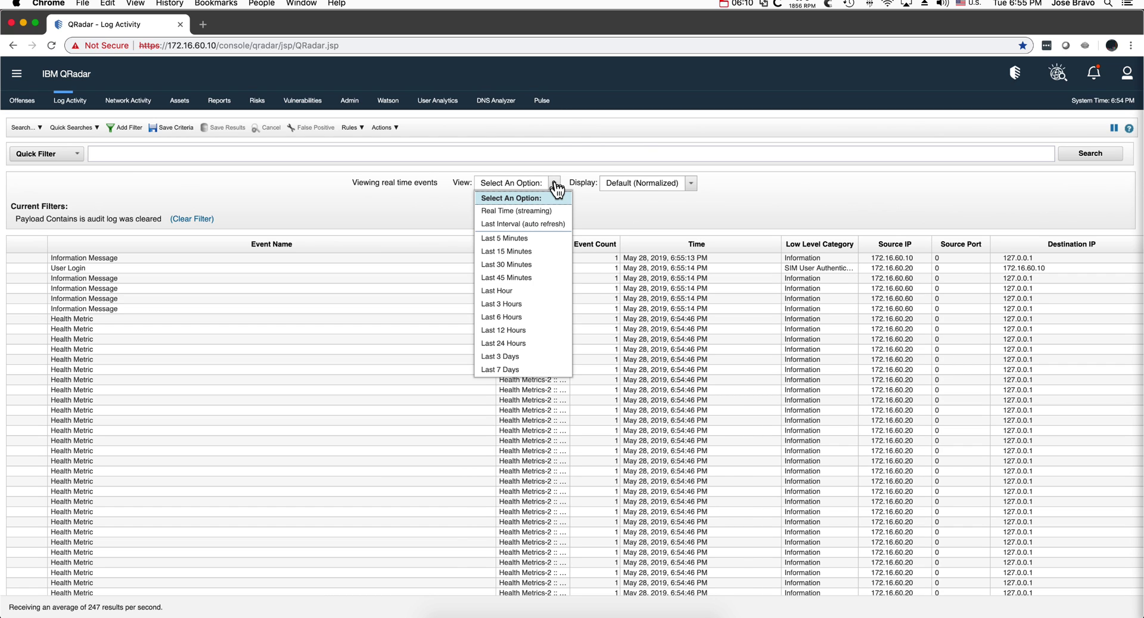
click(505, 343)
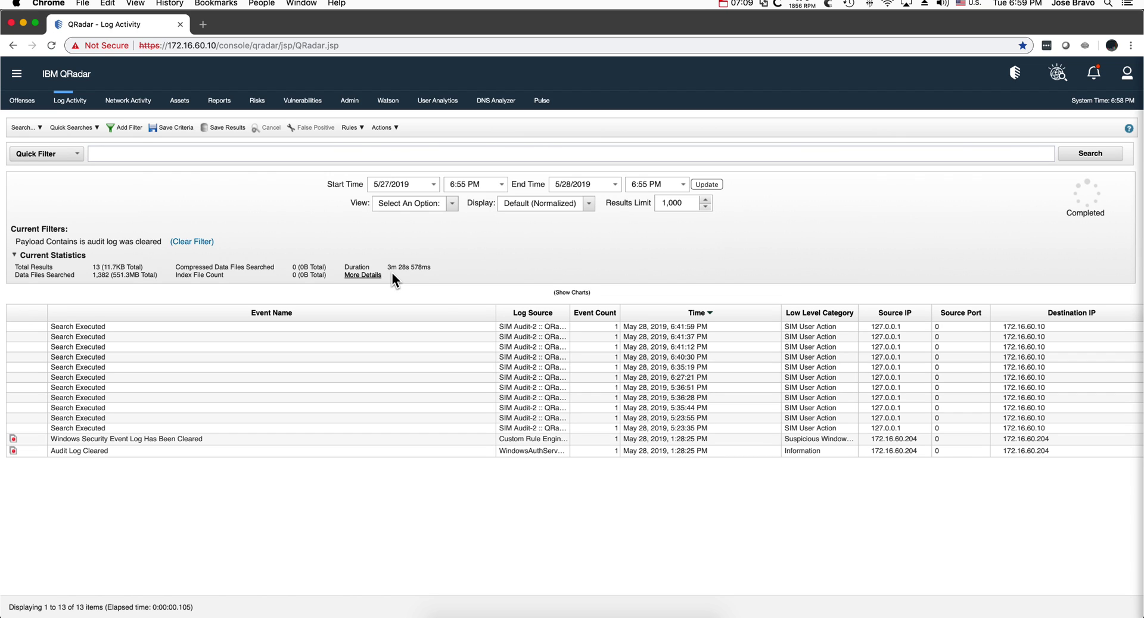
- Open the "Windows Security Event Log Has Been Cleared" event, examine its payload and event information, and return to the event list
double_click(144, 438)
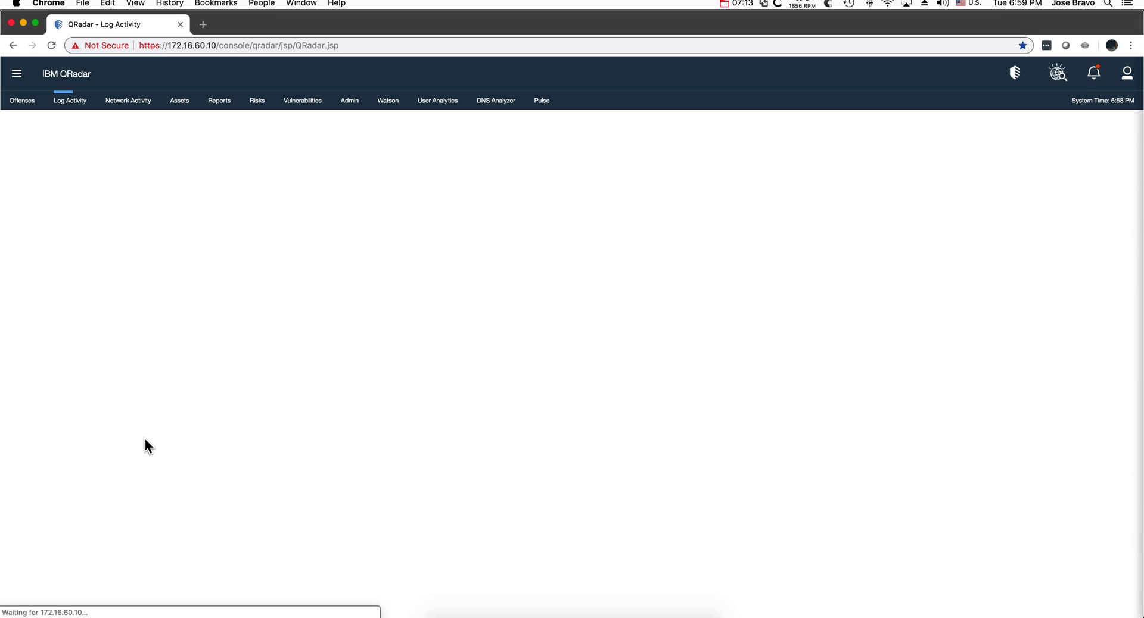
scroll(381, 385, down, 10)
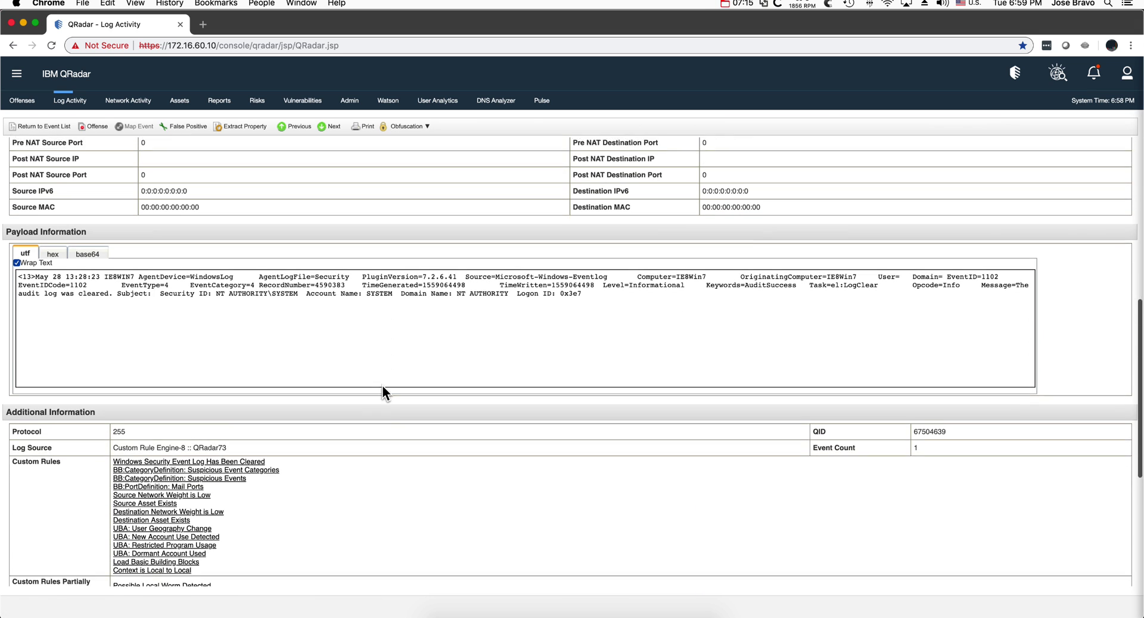
scroll(382, 384, down, 1)
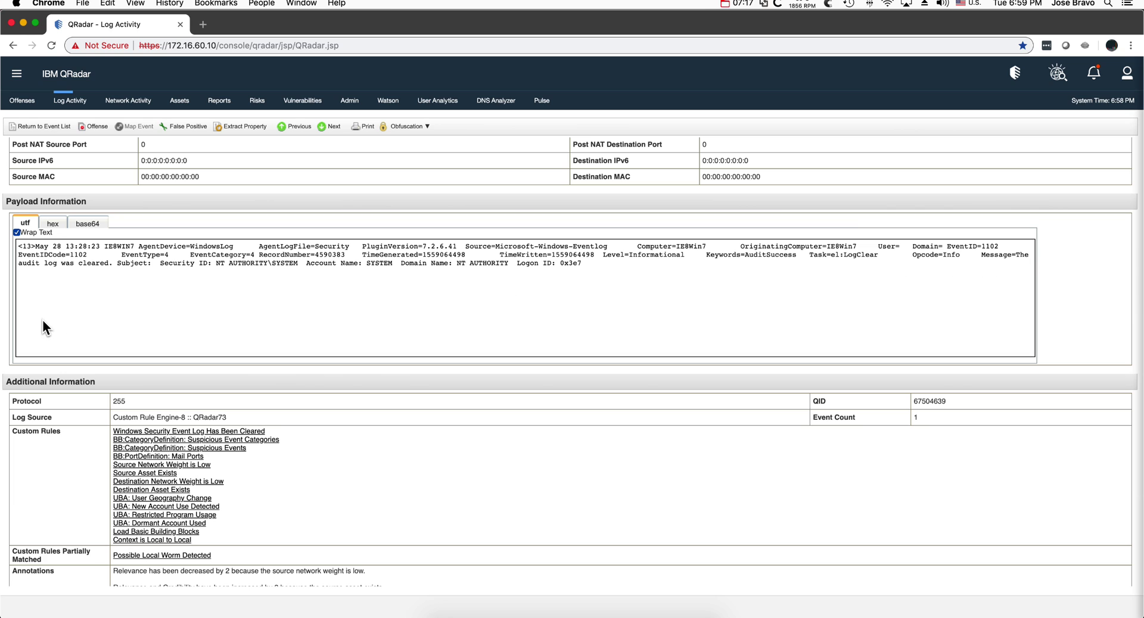
scroll(98, 289, up, 10)
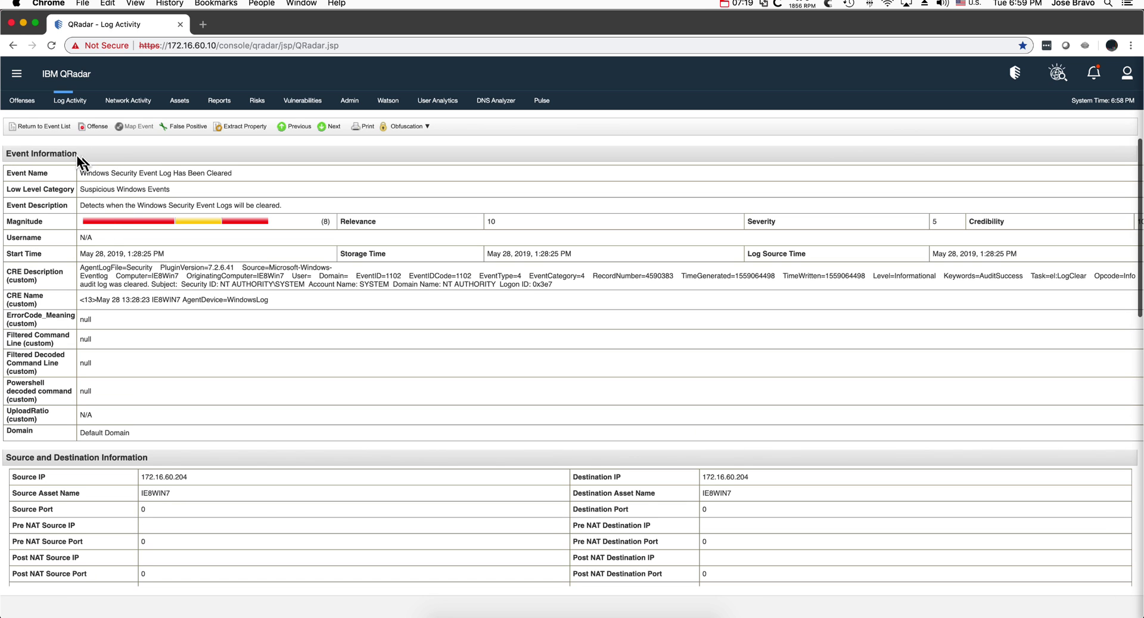
click(56, 127)
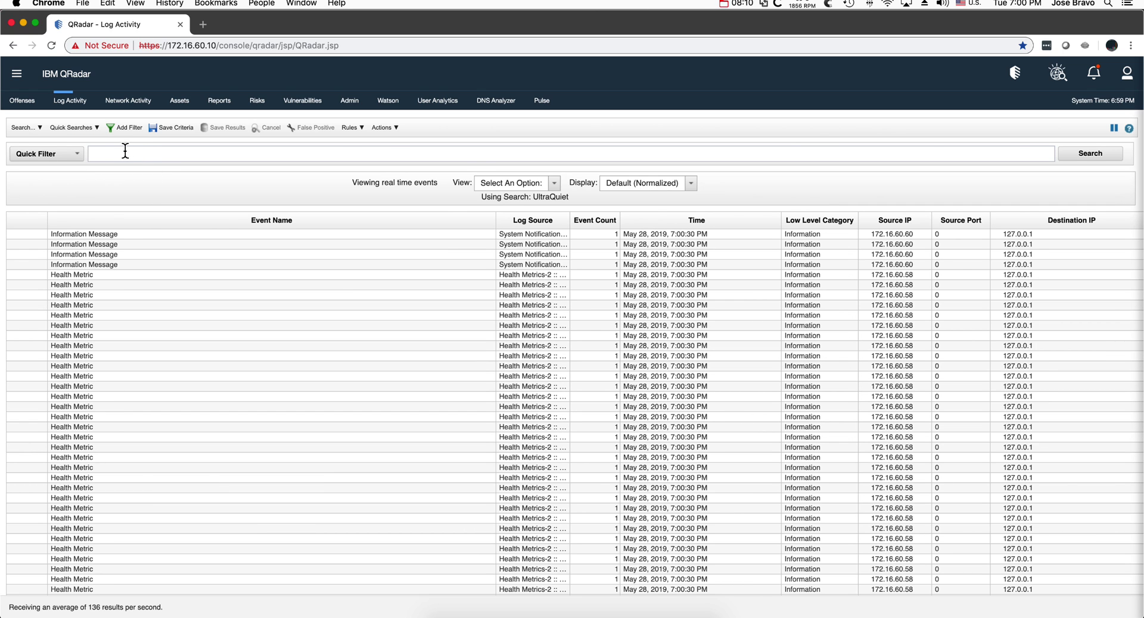
- Run a Quick Filter search for audit log was cleared, without quotation marks, over the last 24 hours
click(109, 153)
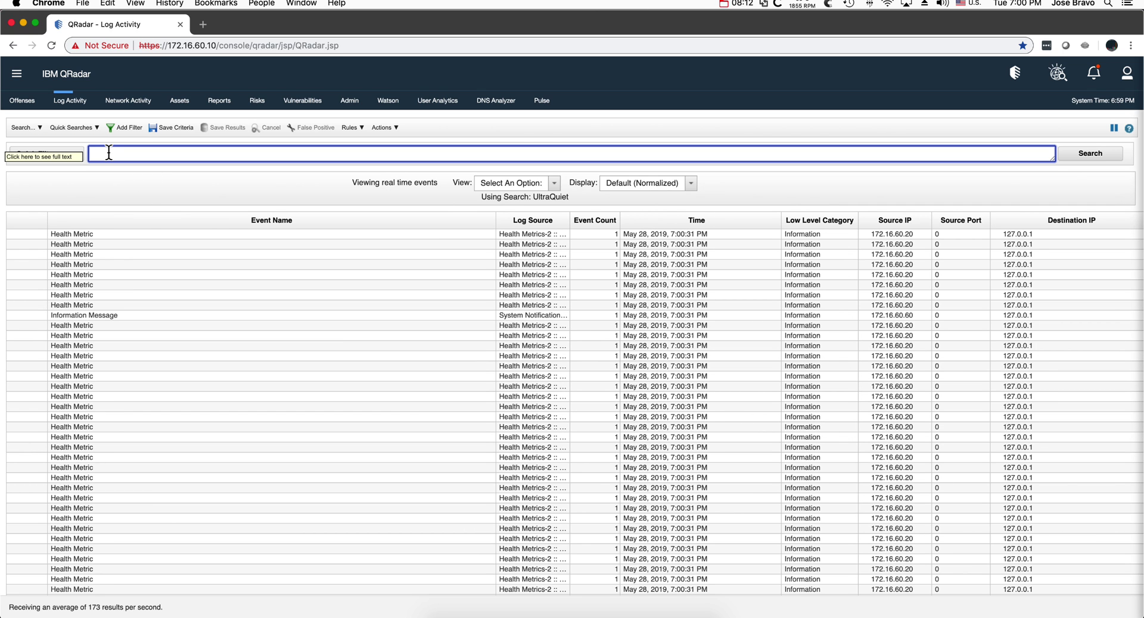
text(audit log was cleared)
click(56, 175)
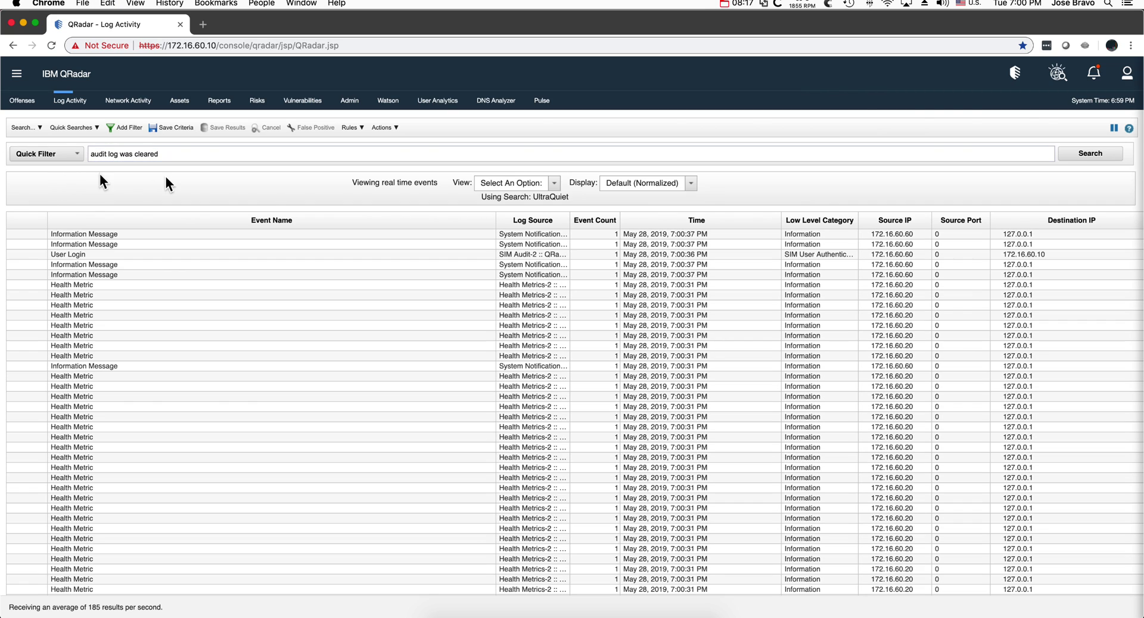
click(1090, 155)
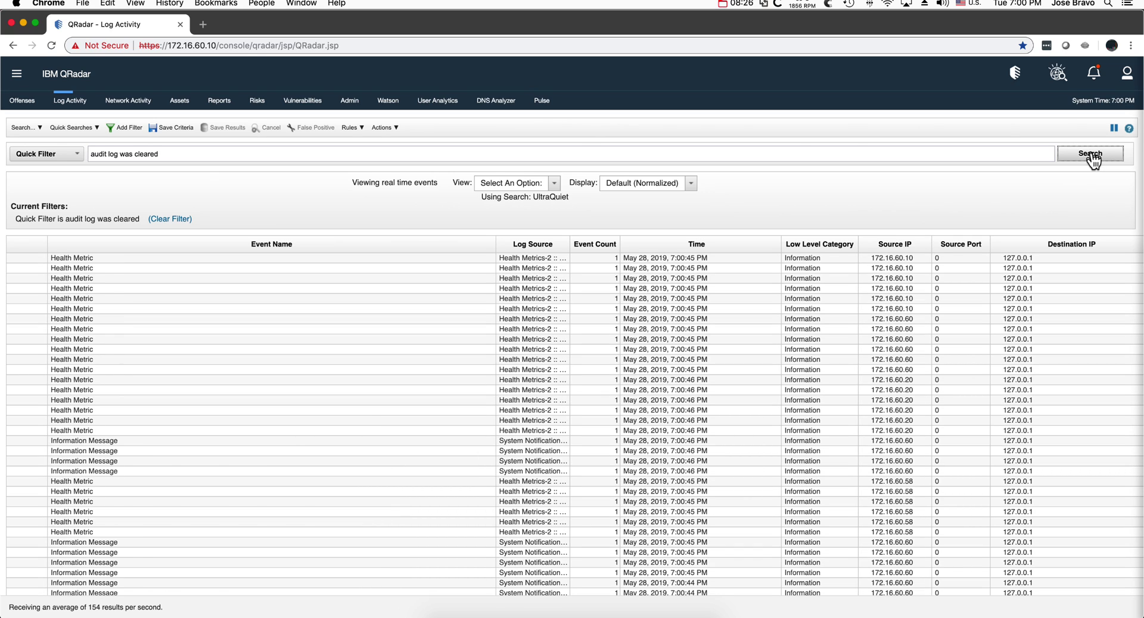
click(554, 184)
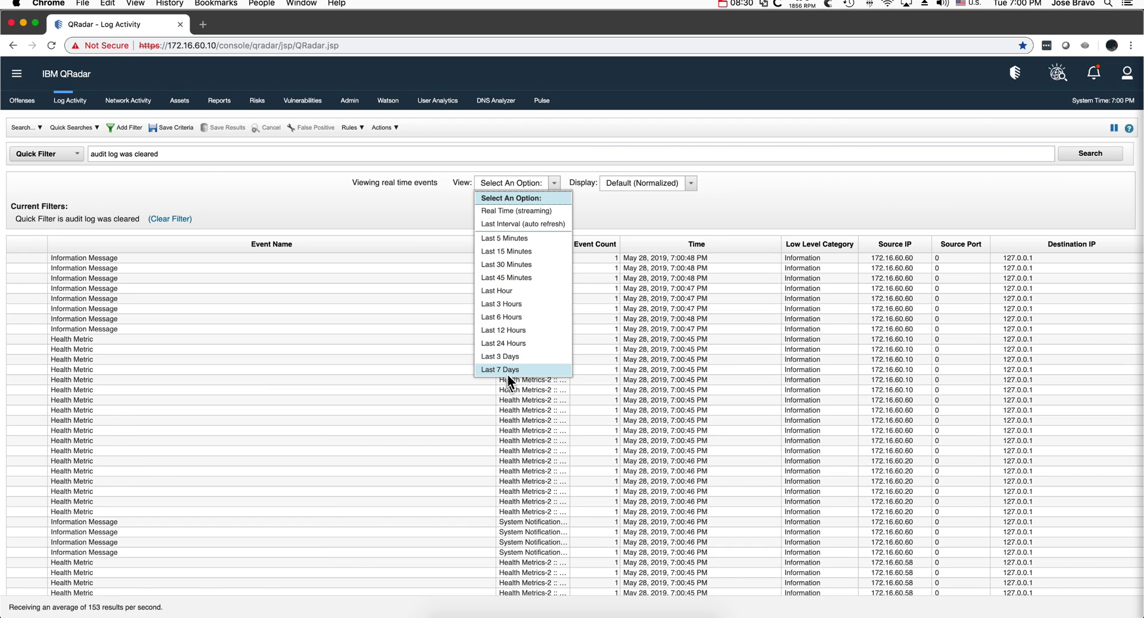
click(511, 343)
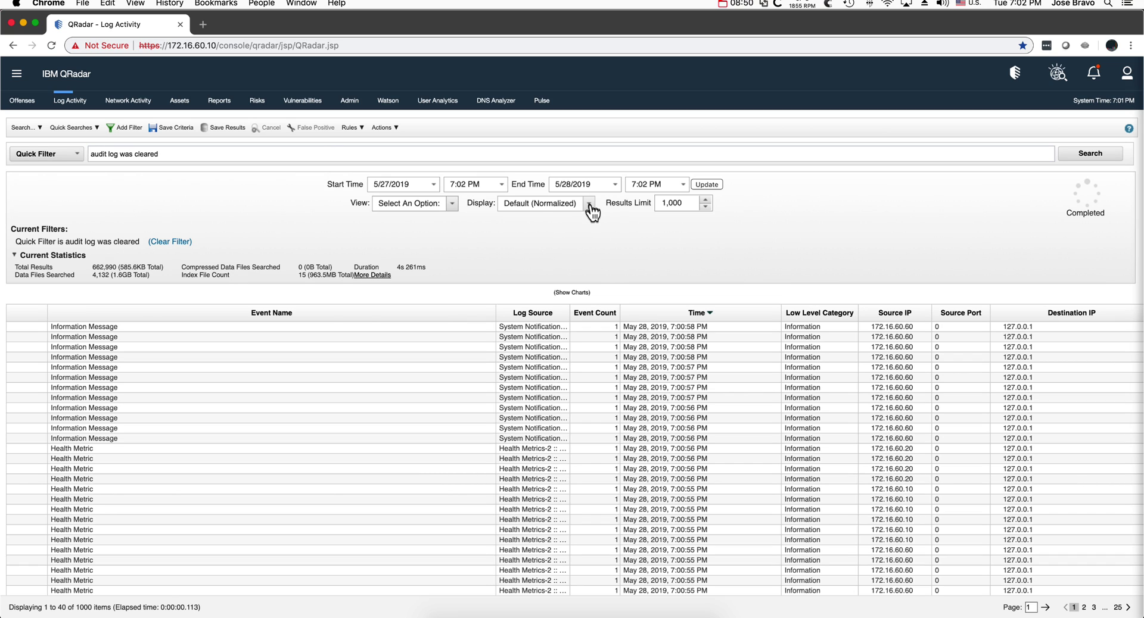
- Group the quick filter results by Event Name and look through the list up to its second page
click(589, 205)
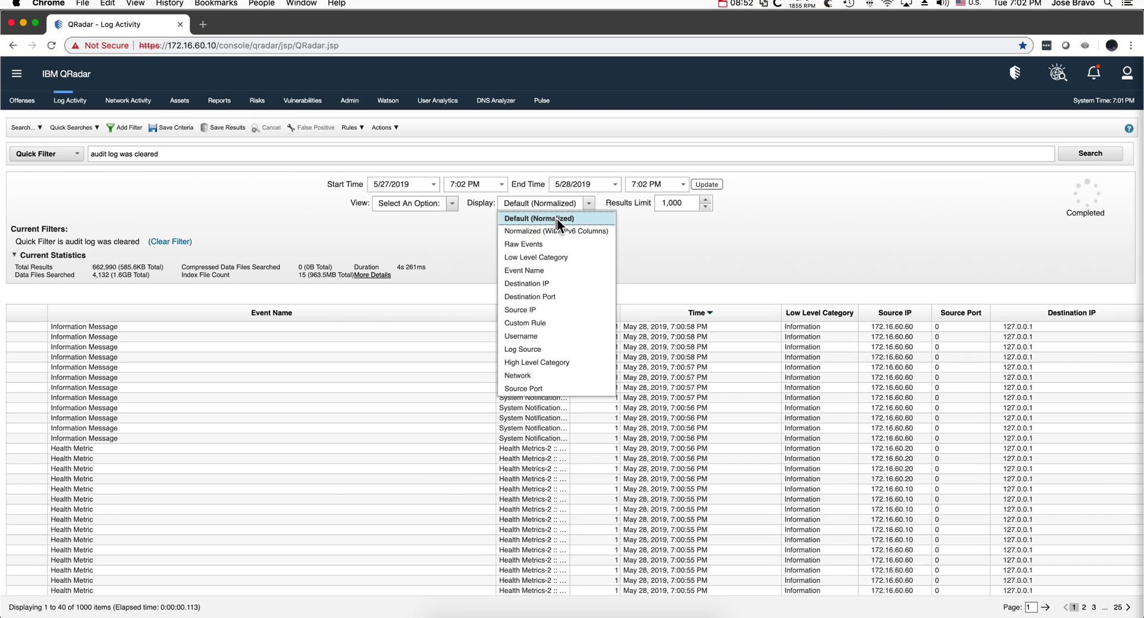
click(556, 271)
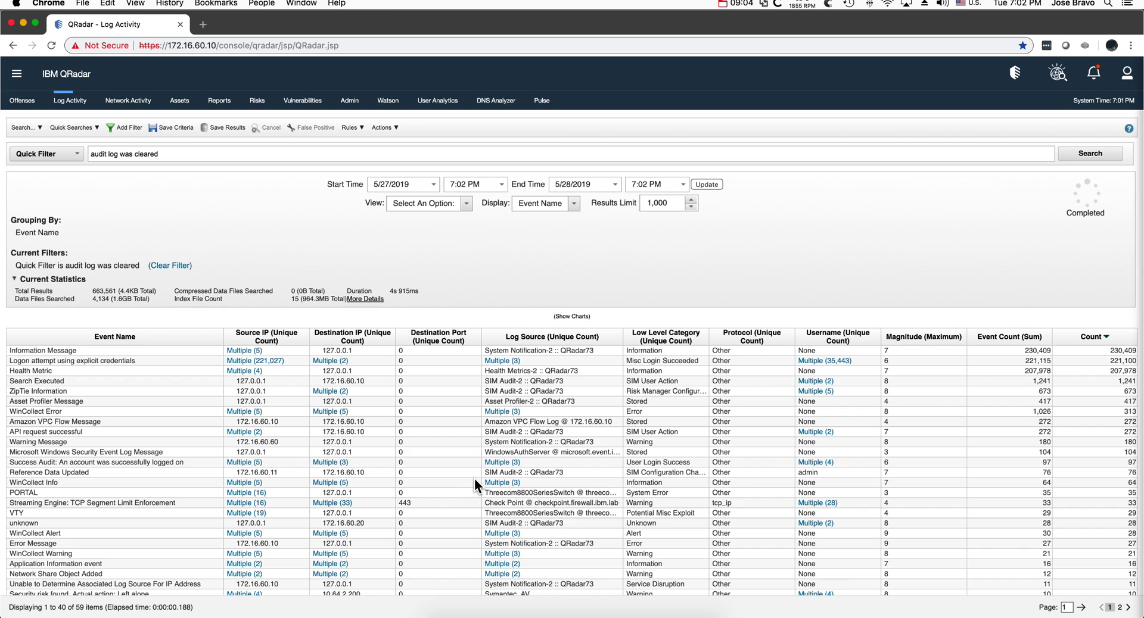
scroll(462, 470, down, 2)
scroll(463, 476, down, 5)
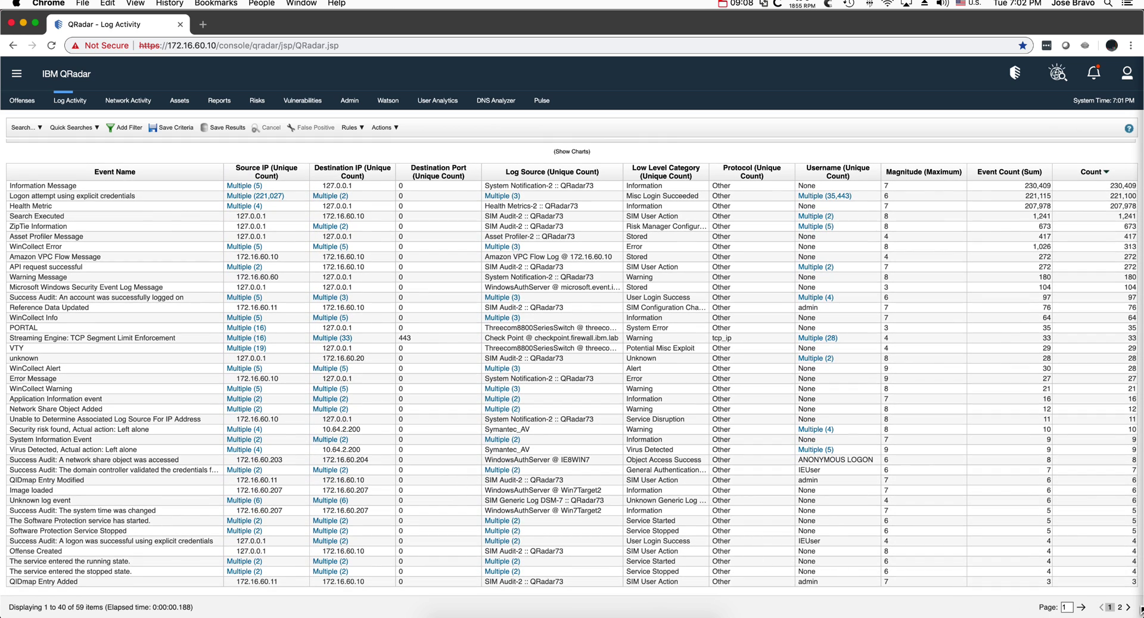
click(1126, 609)
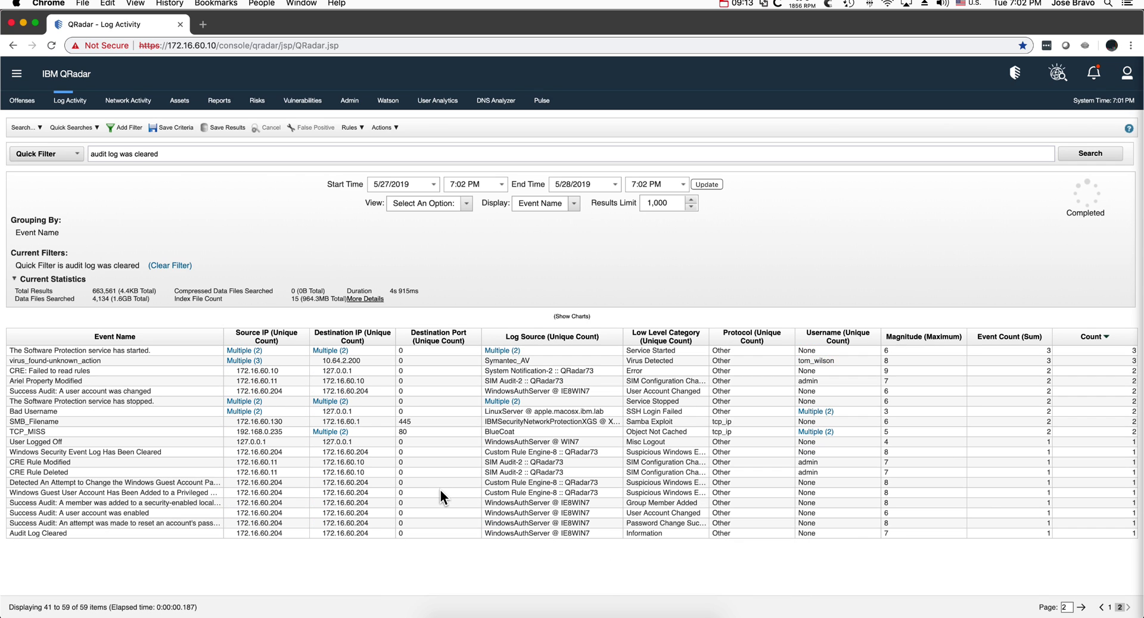
- Drill into the grouped "Windows Security Event Log Has Been Cleared" entry, examine the event's payload, and close the details window
double_click(163, 452)
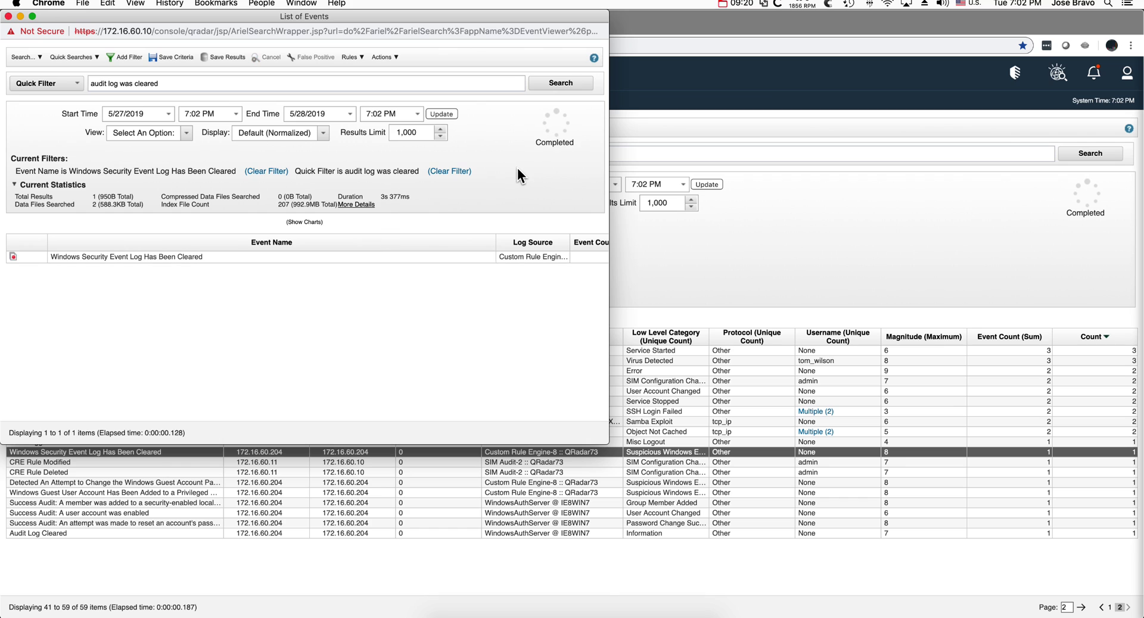
double_click(382, 253)
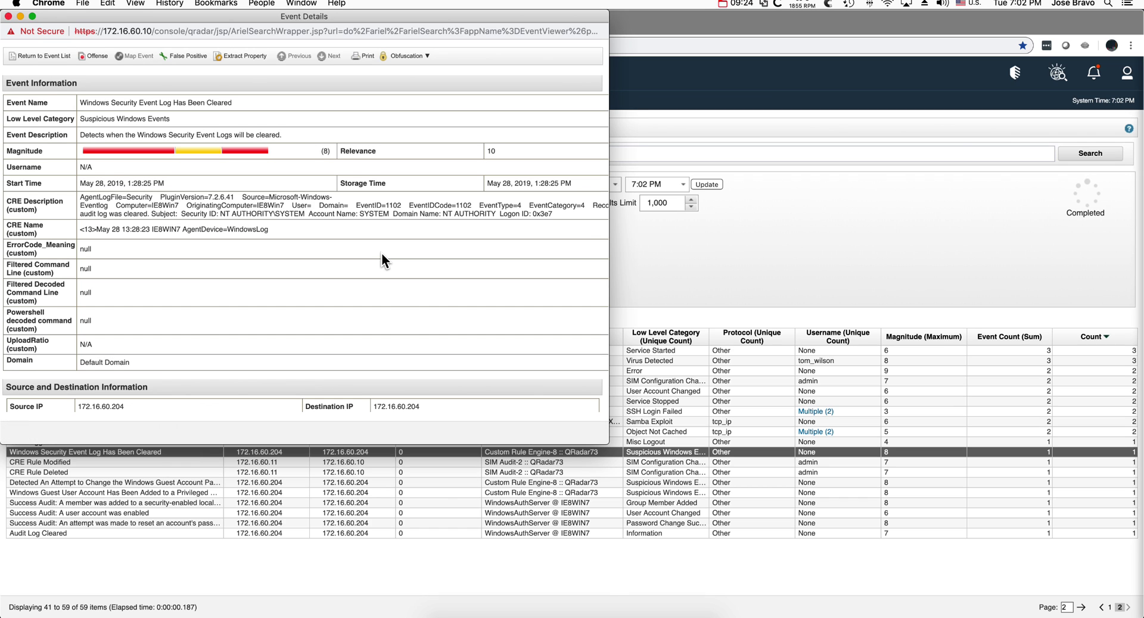
scroll(260, 269, down, 10)
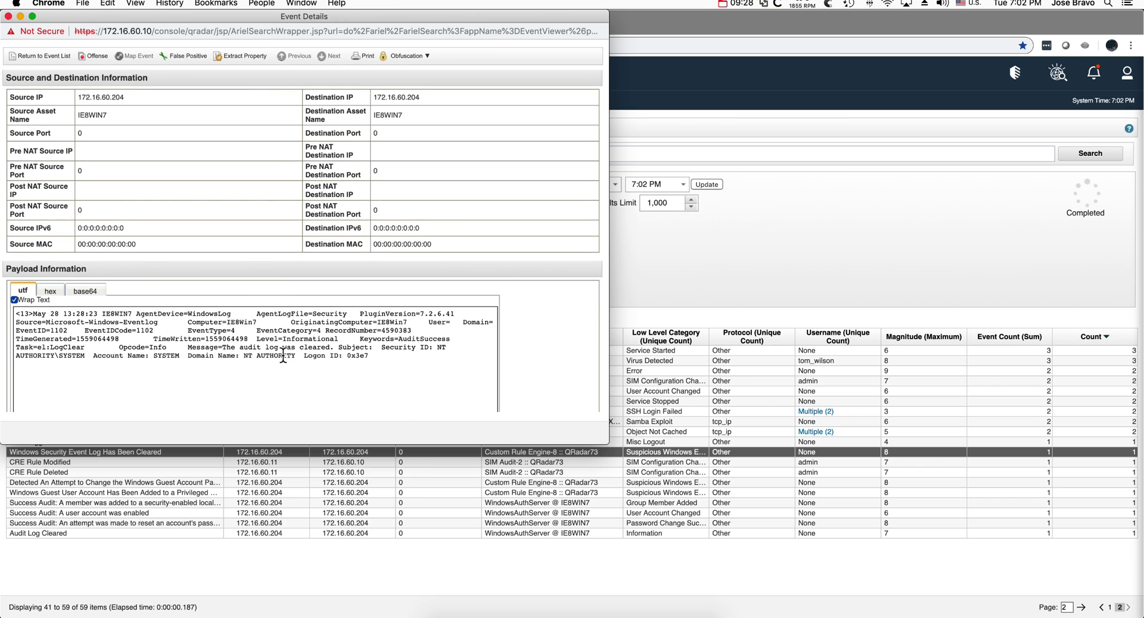
click(8, 16)
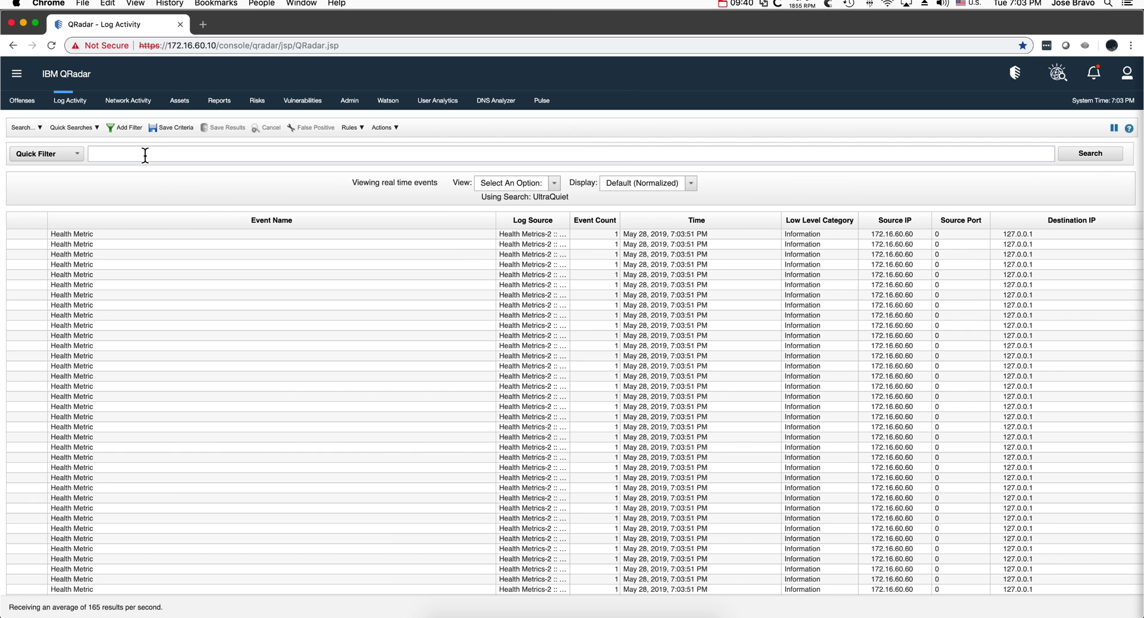
- Run a Quick Filter search for the exact phrase "audit log was cleared", in quotation marks, over the last 24 hours, and select the "Windows Security Event Log Has Been Cleared" event
click(115, 153)
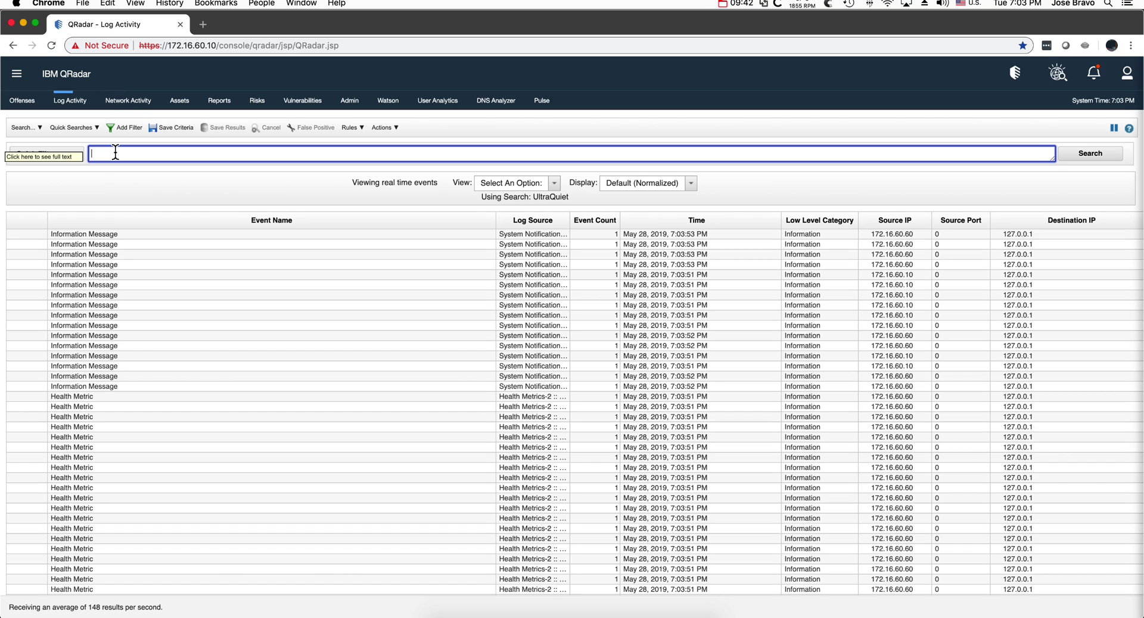
text(audit log was cleared)
text(")
click(90, 153)
text(")
click(1090, 154)
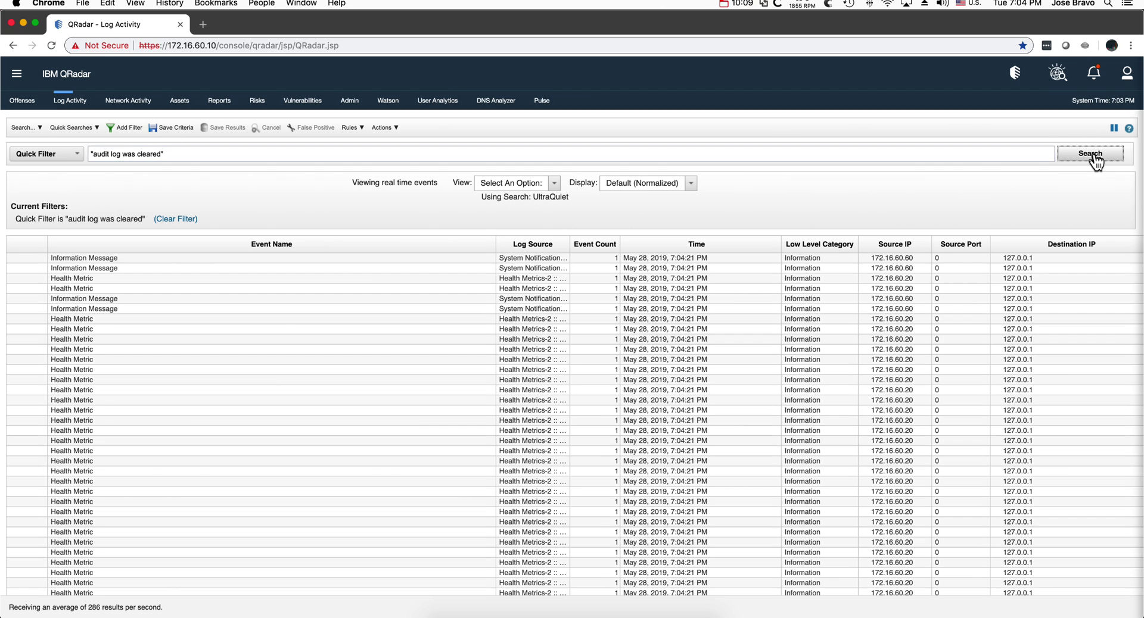
click(555, 186)
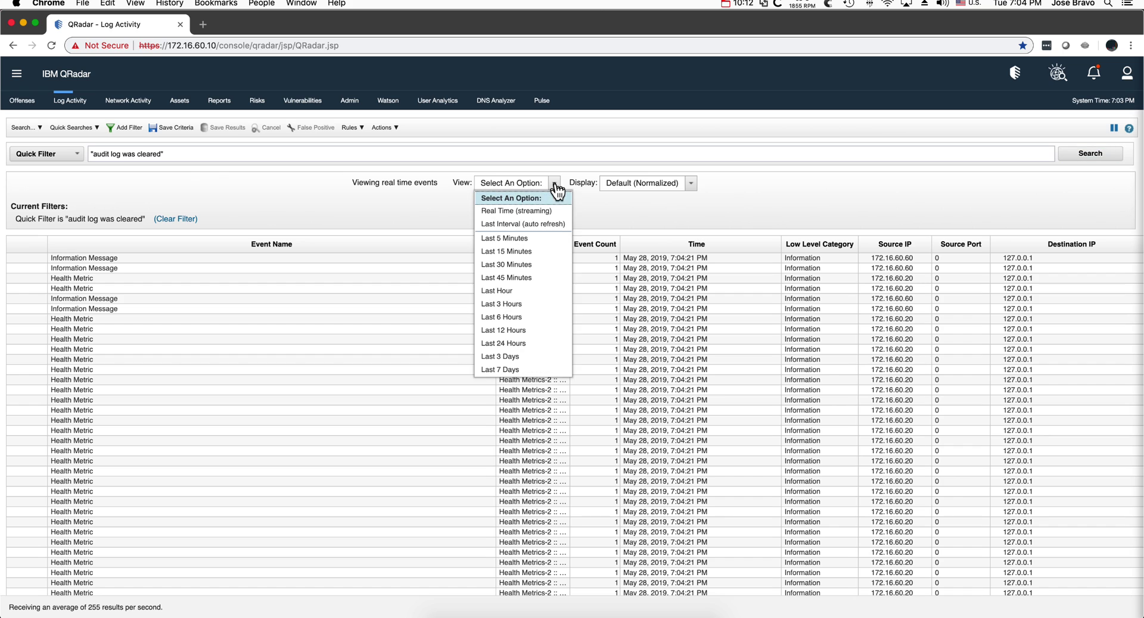
click(504, 343)
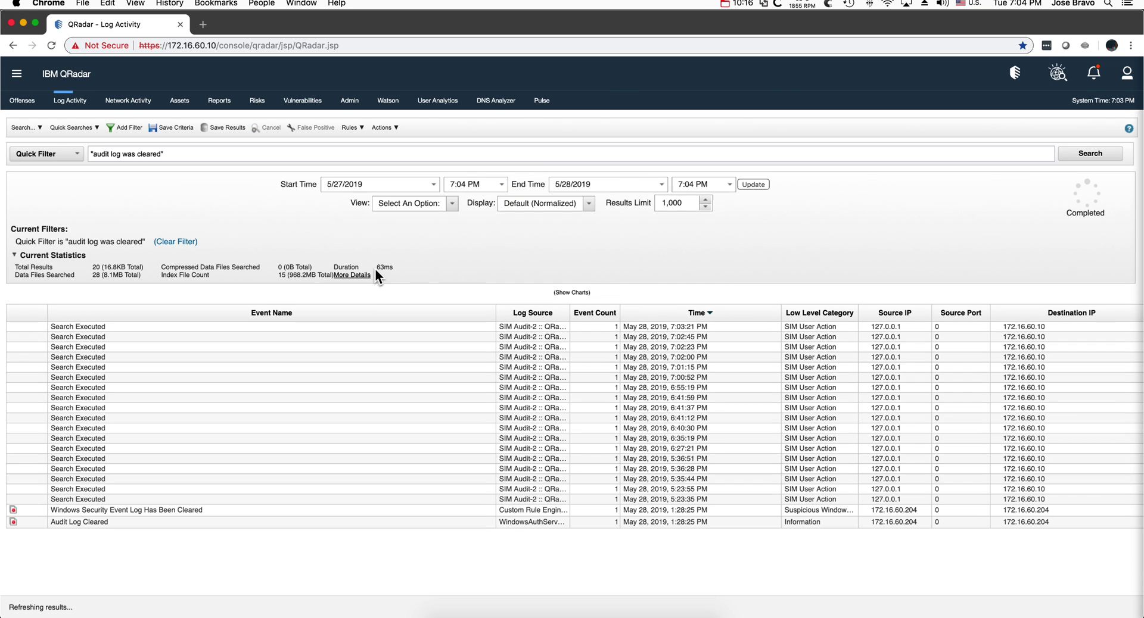
click(176, 512)
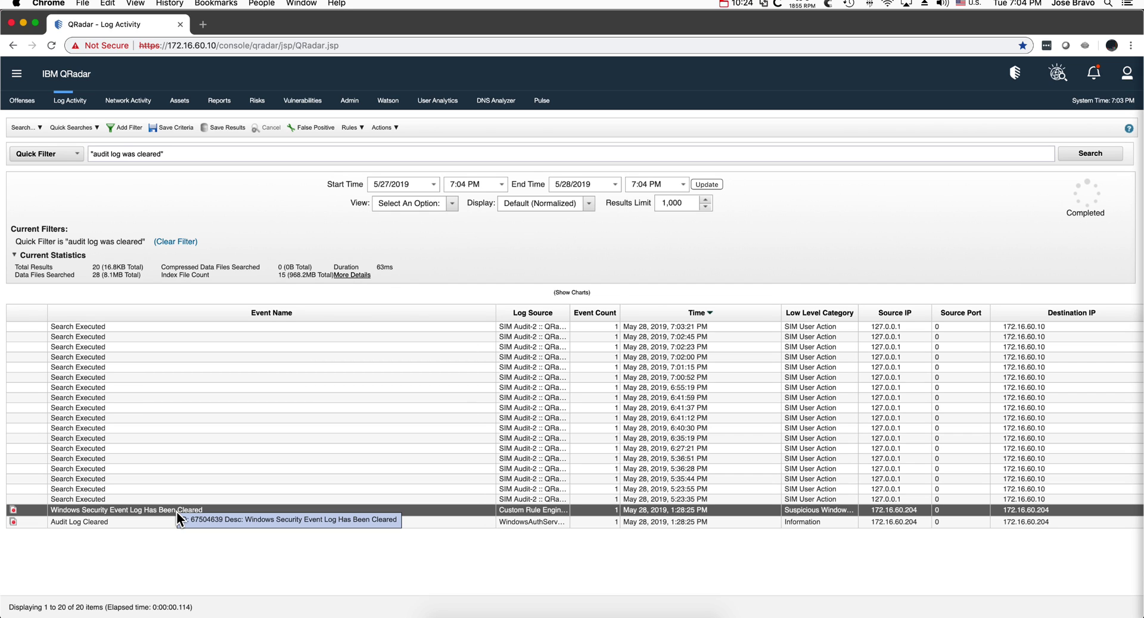
- Reset the log activity view and filter events to Source IP equals 172.16.60.204 over the last 24 hours
click(70, 100)
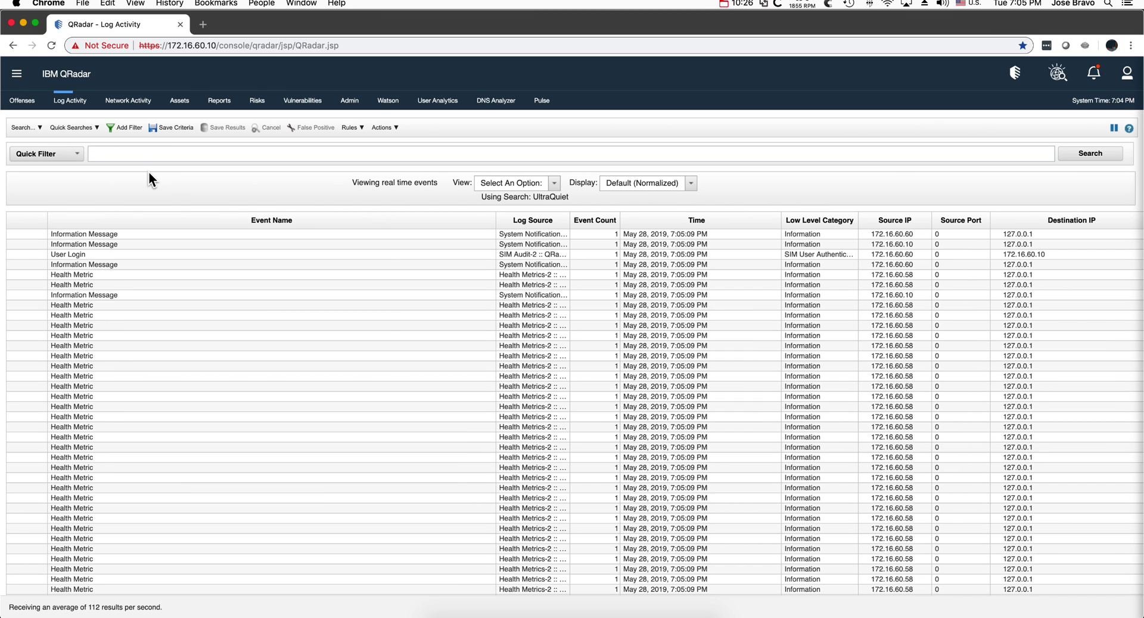
click(134, 134)
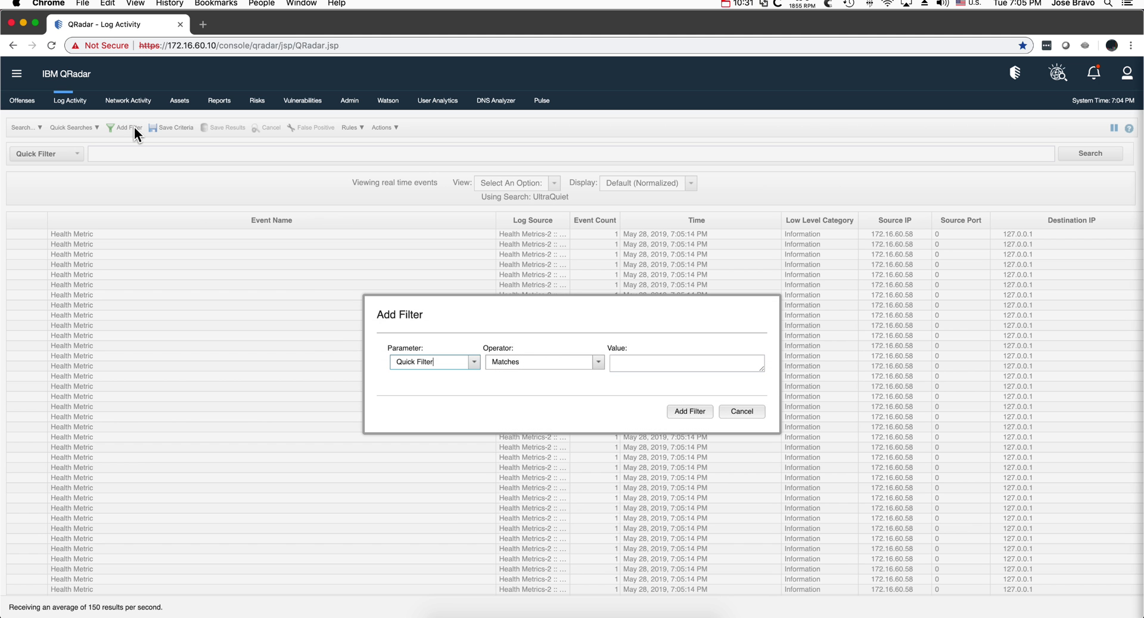
click(474, 362)
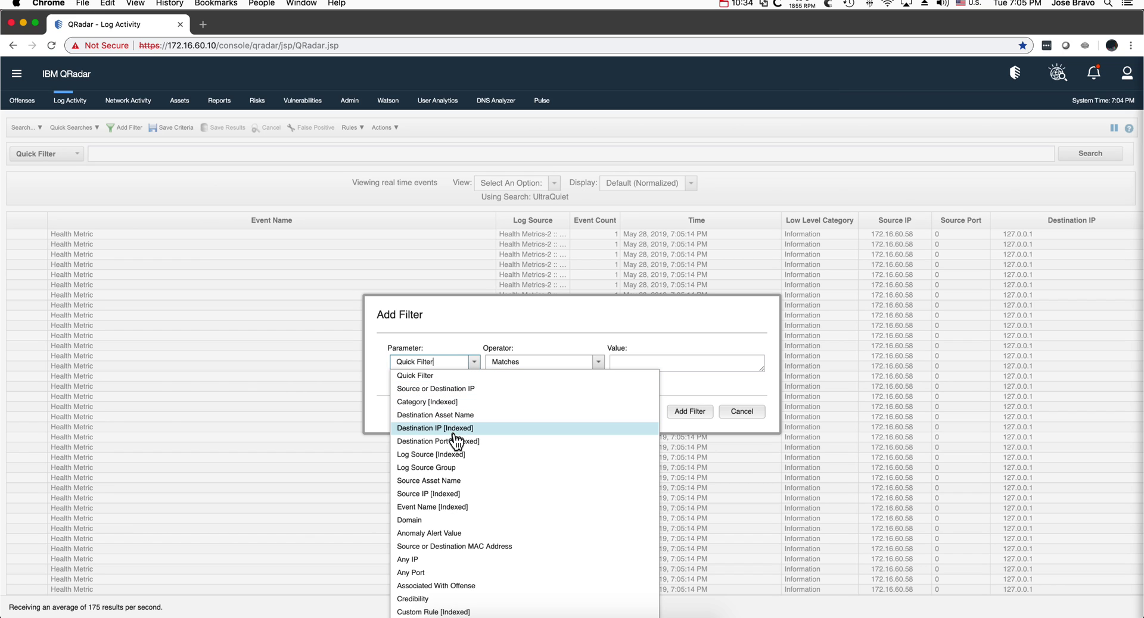
click(447, 495)
click(626, 363)
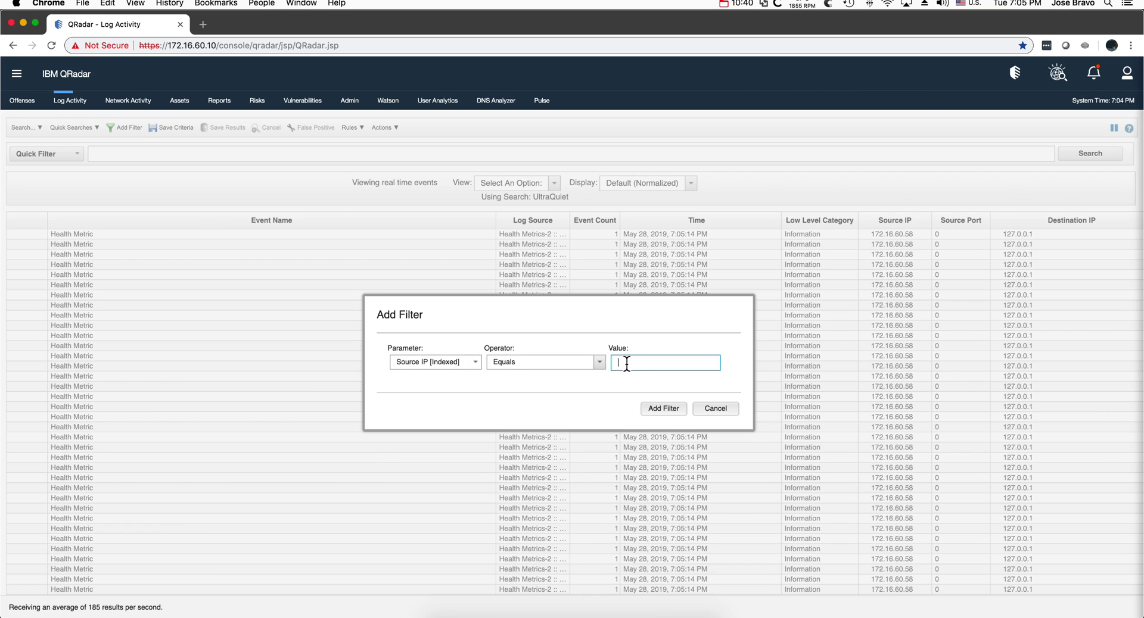
text(172.16.60.204)
click(663, 408)
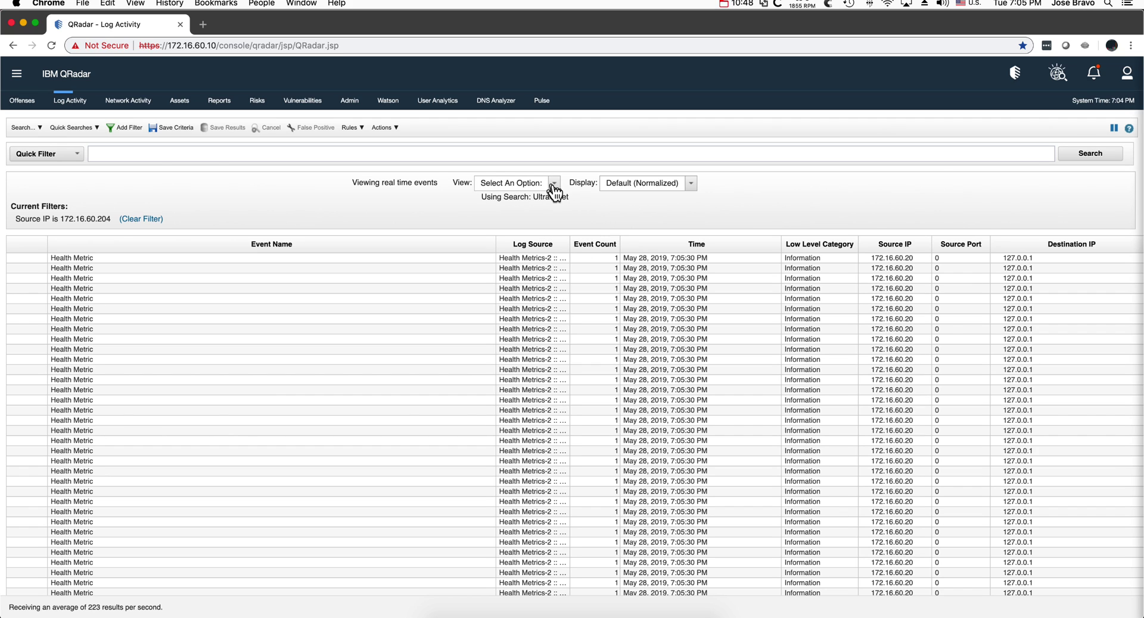
click(554, 183)
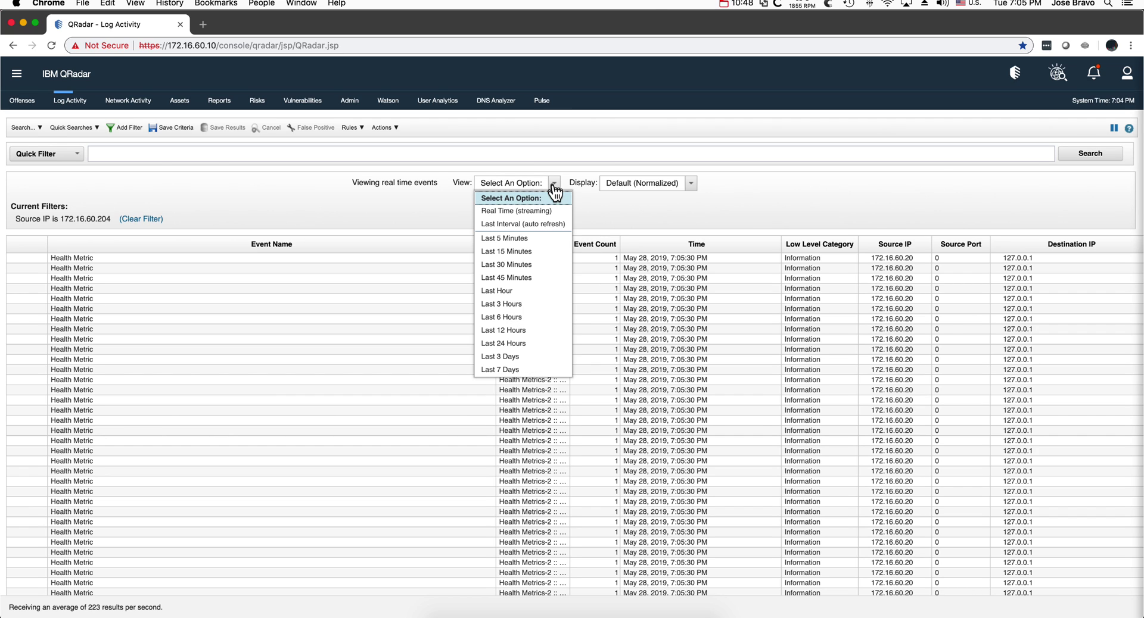
click(516, 344)
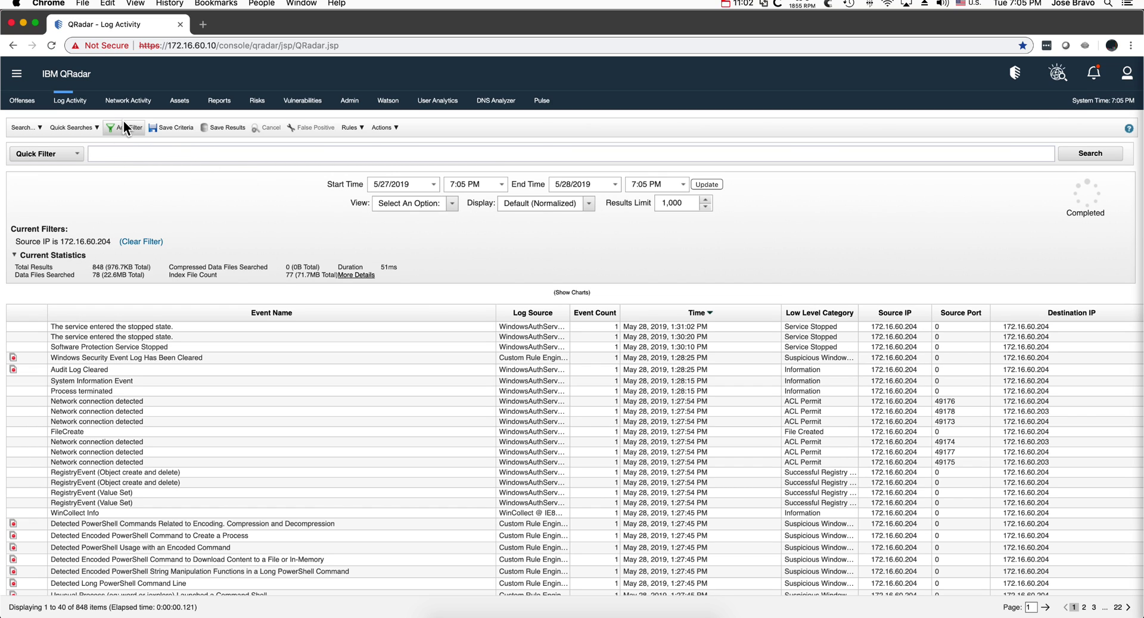
- Add a second filter to the source IP results where Quick Filter matches audit log was cleared, without quotation marks
click(124, 125)
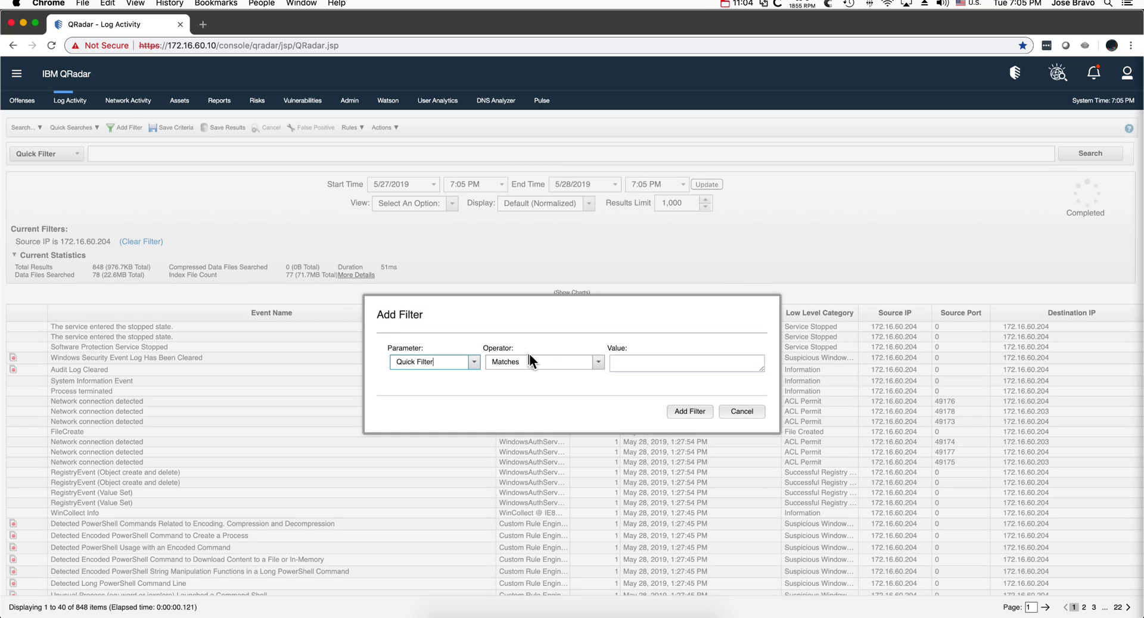
click(620, 359)
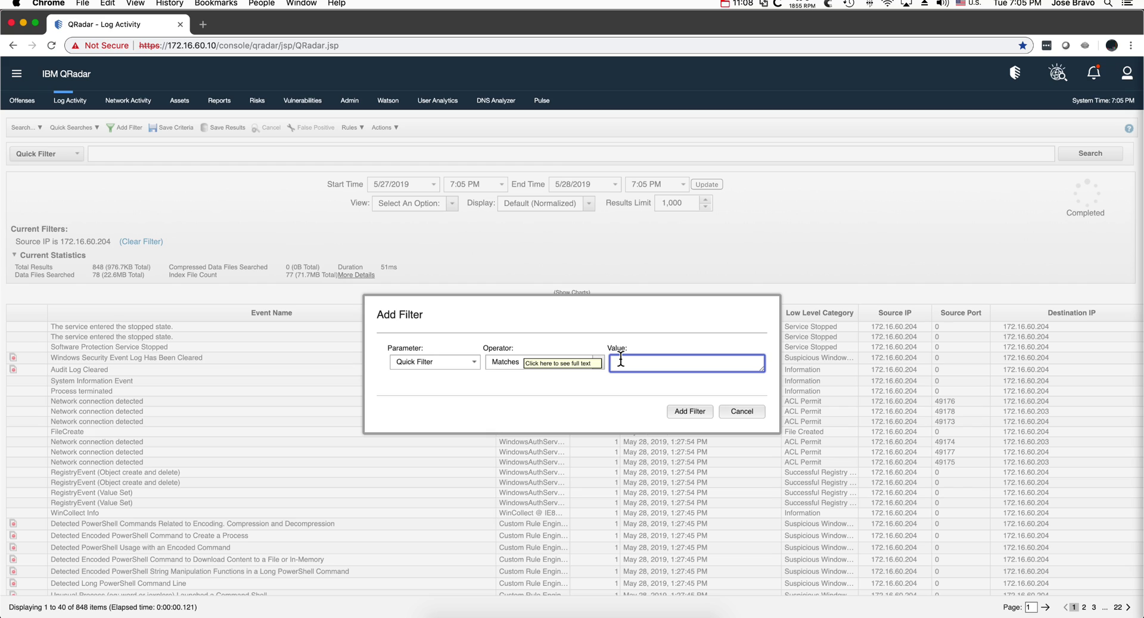
text(Audit log was cleared)
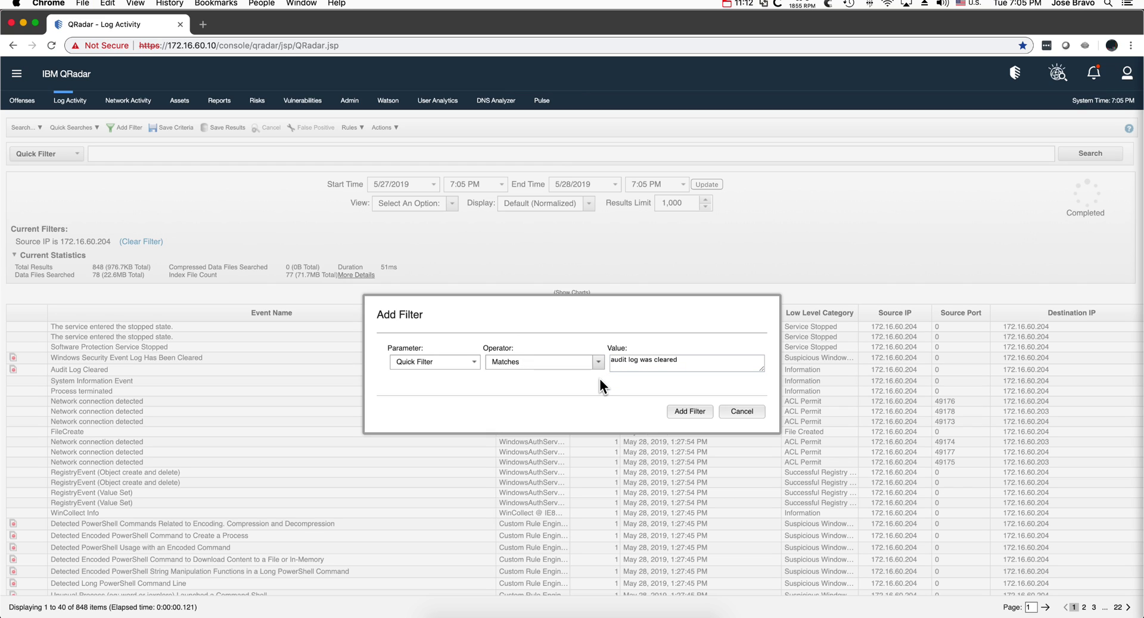
click(598, 365)
click(598, 365)
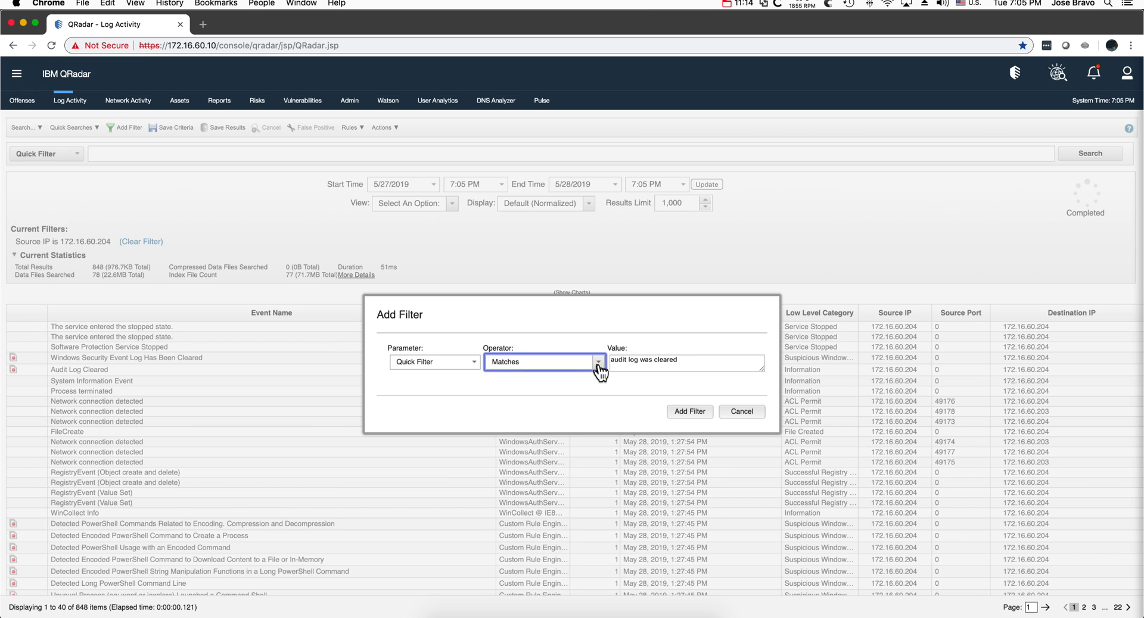
click(691, 412)
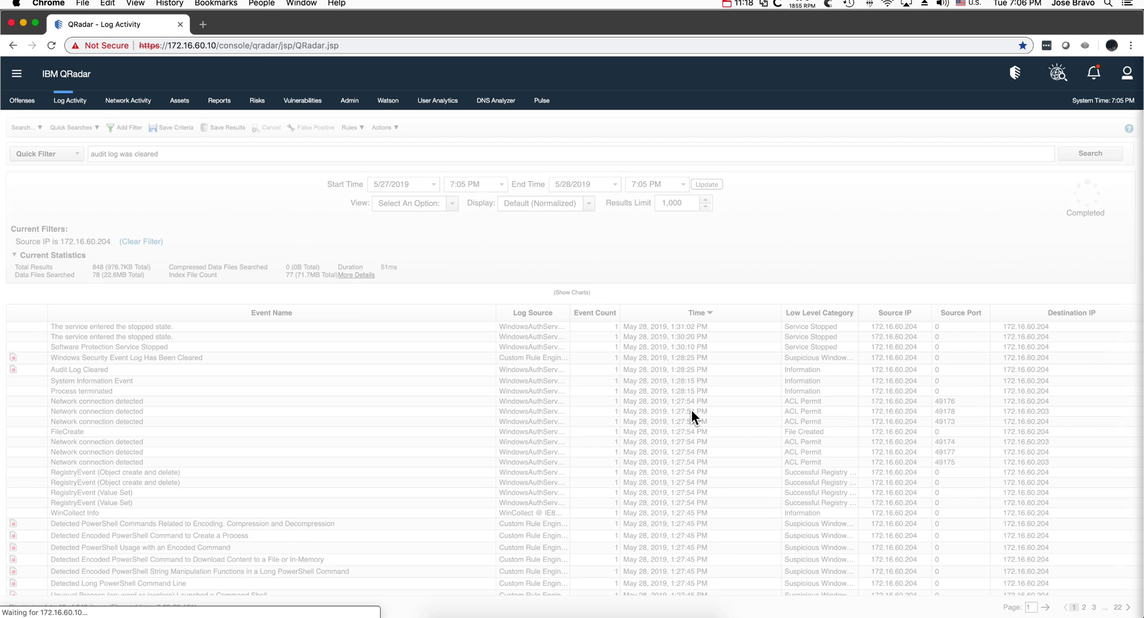